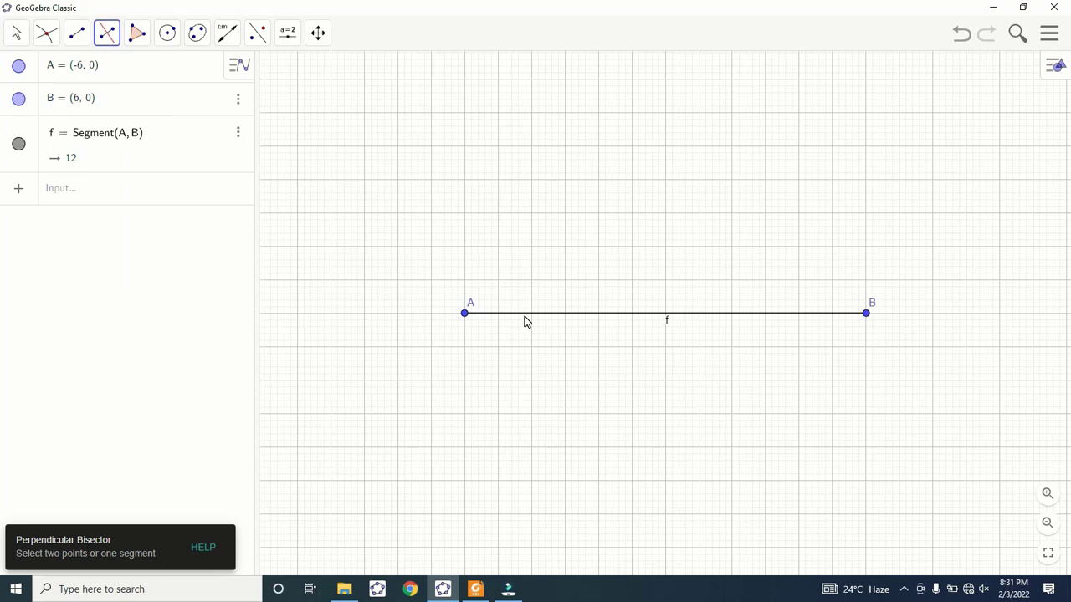
- Construct the perpendicular bisector of segment AB and mark the point where it intersects the segment
{"action": "left_click", "coordinate": [524, 317]}
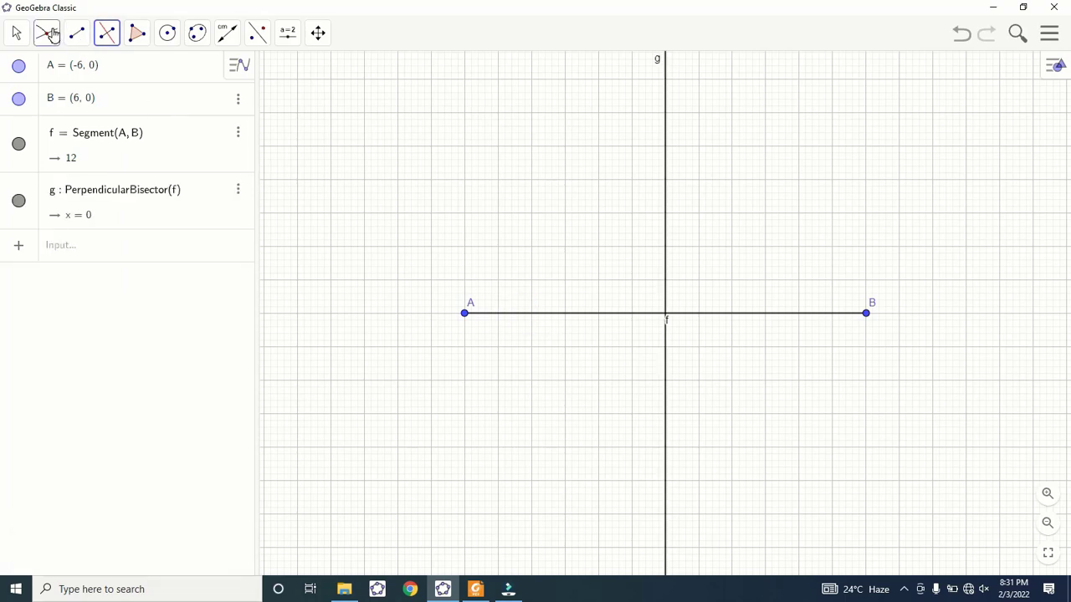
{"action": "left_click", "coordinate": [50, 33]}
{"action": "left_click", "coordinate": [87, 152]}
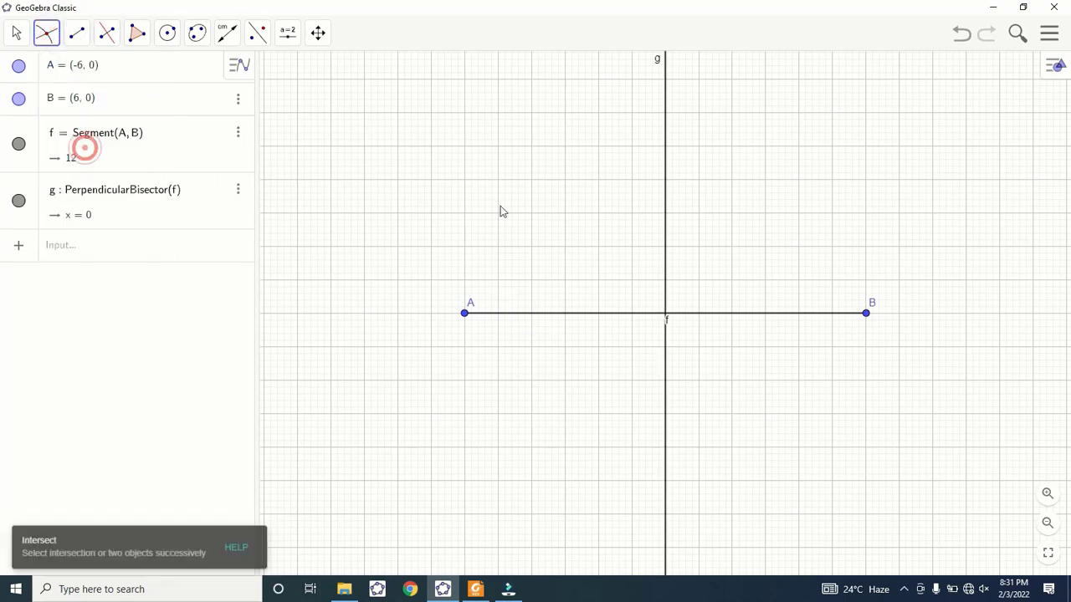
{"action": "left_click", "coordinate": [666, 222]}
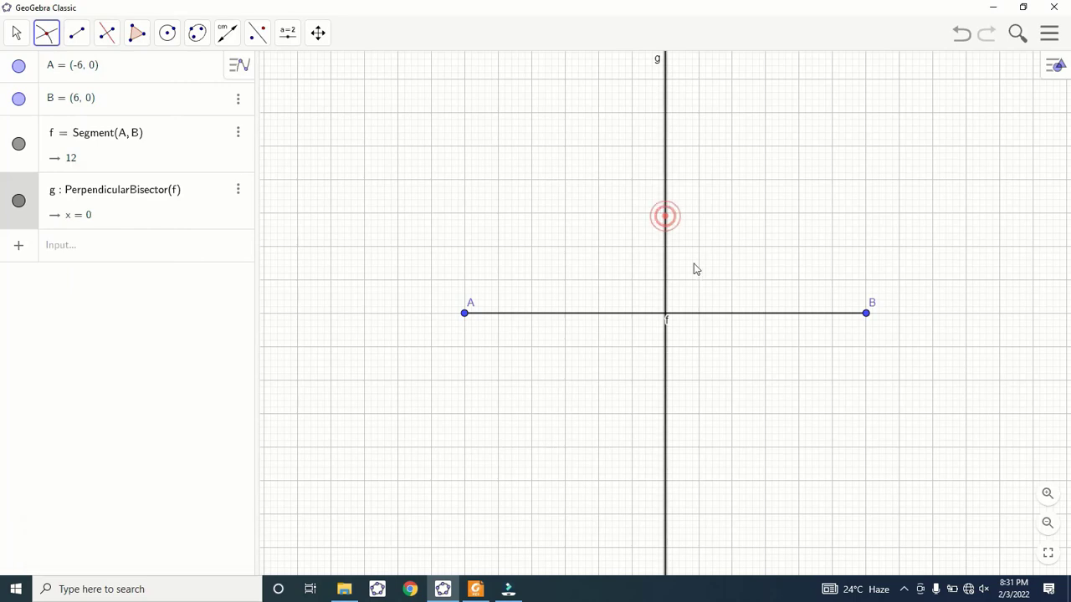
{"action": "left_click", "coordinate": [727, 314]}
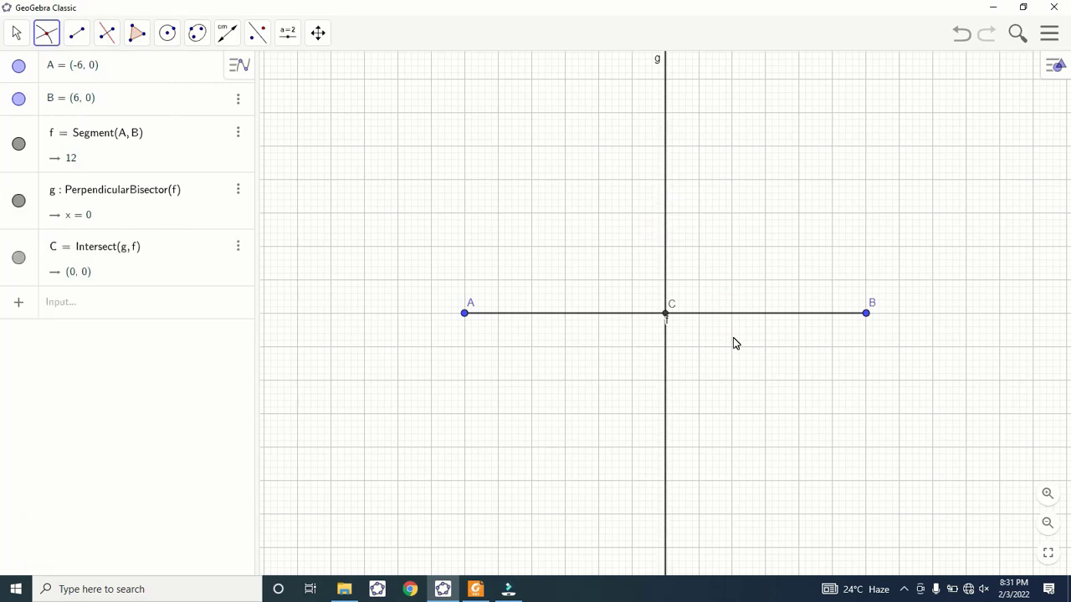
- Place a point on the perpendicular bisector above the segment at (0, 5)
{"action": "left_click", "coordinate": [55, 37]}
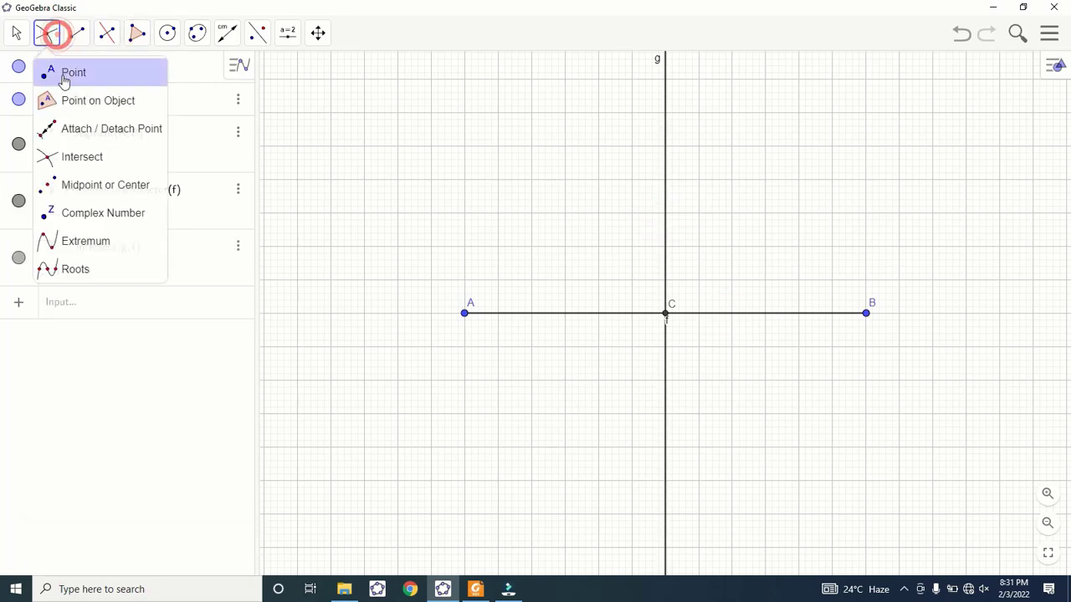
{"action": "left_click", "coordinate": [67, 102]}
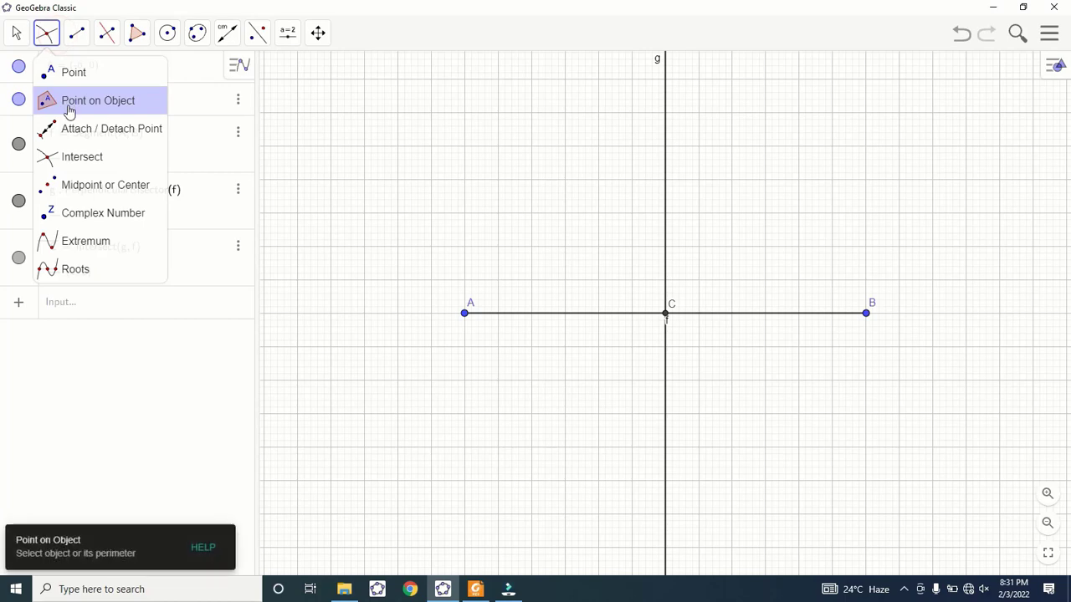
{"action": "left_click", "coordinate": [666, 147]}
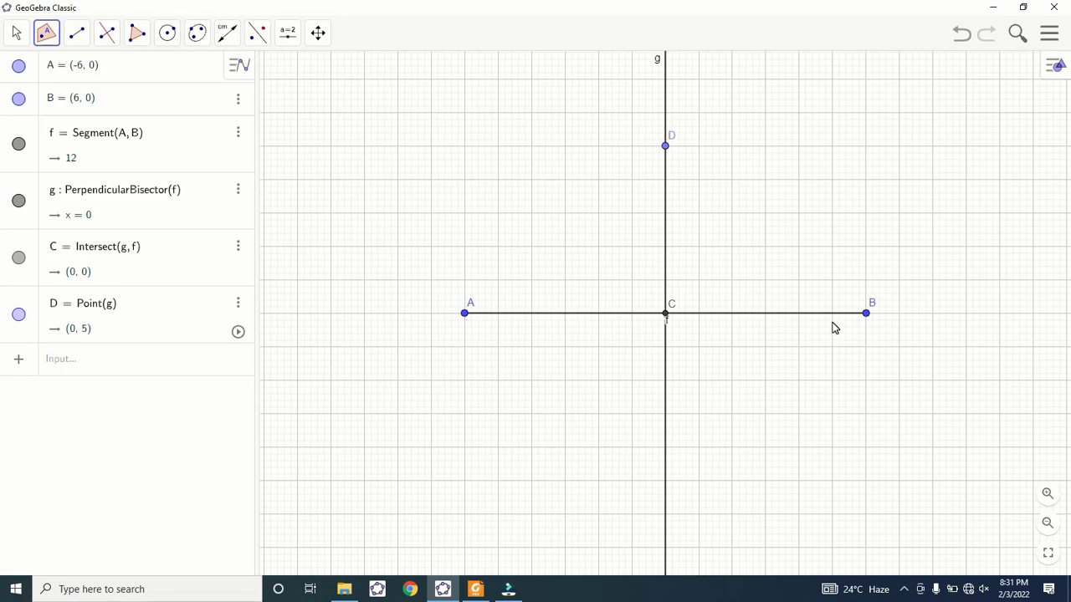
- Measure and label the distances from point D to endpoints B and A
{"action": "left_click", "coordinate": [228, 33]}
{"action": "left_click", "coordinate": [257, 130]}
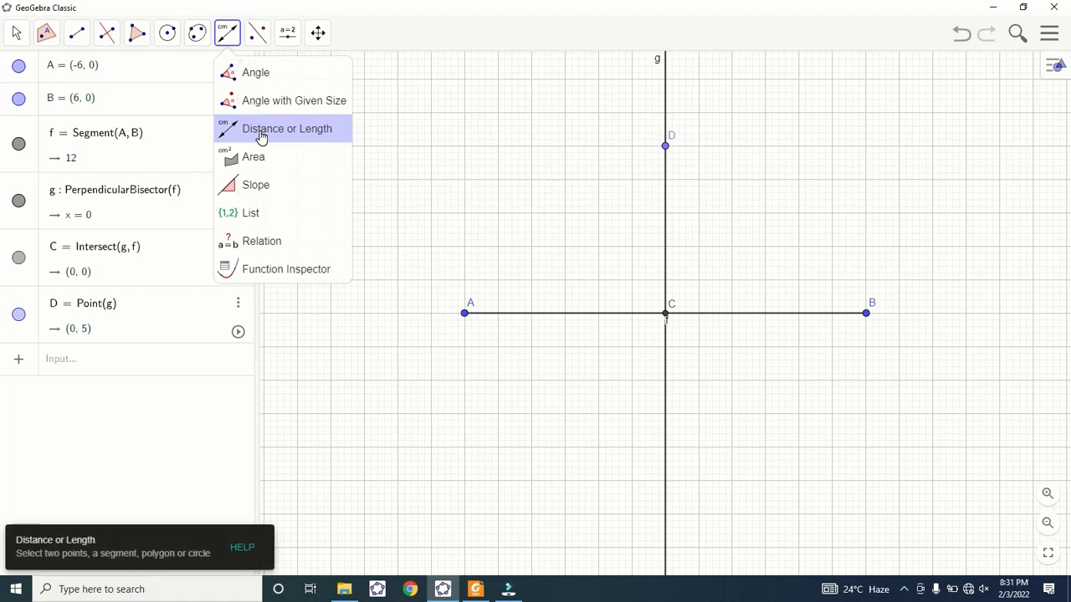
{"action": "left_click", "coordinate": [667, 148]}
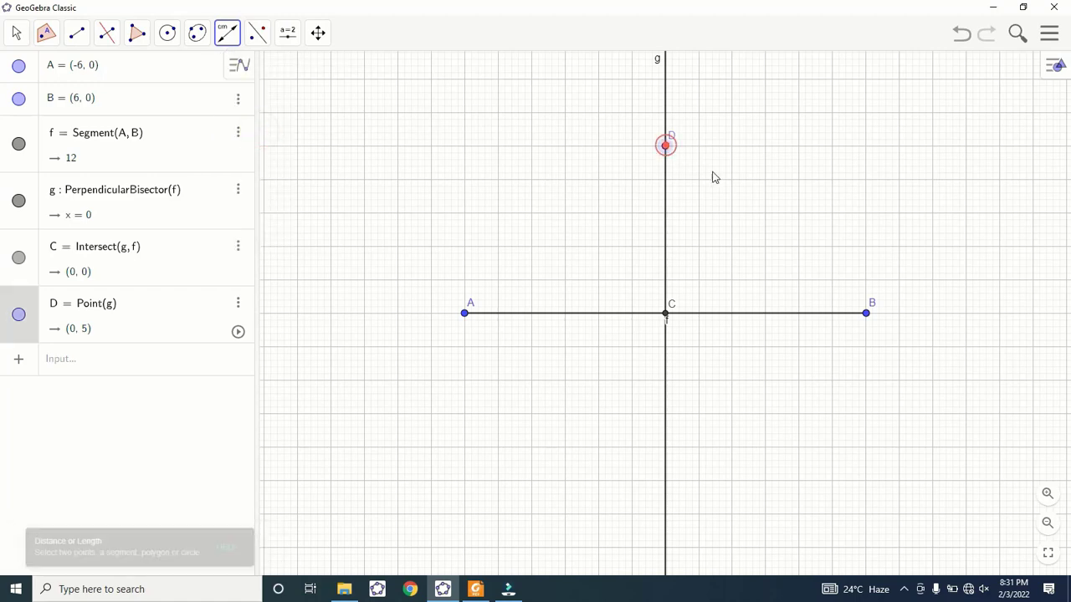
{"action": "left_click", "coordinate": [864, 314]}
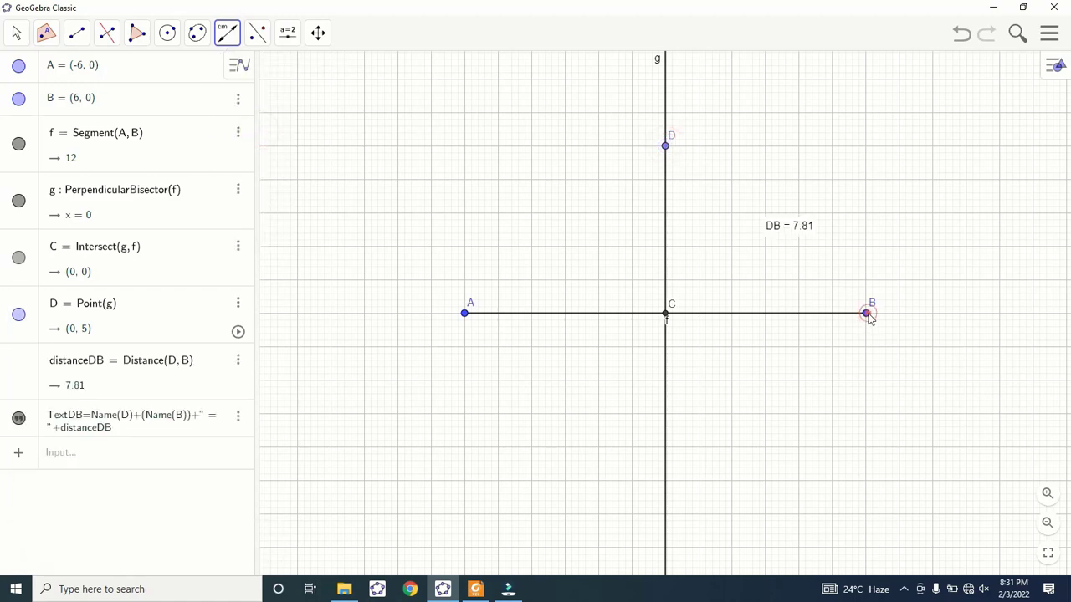
{"action": "left_click", "coordinate": [667, 148]}
{"action": "left_click", "coordinate": [464, 314]}
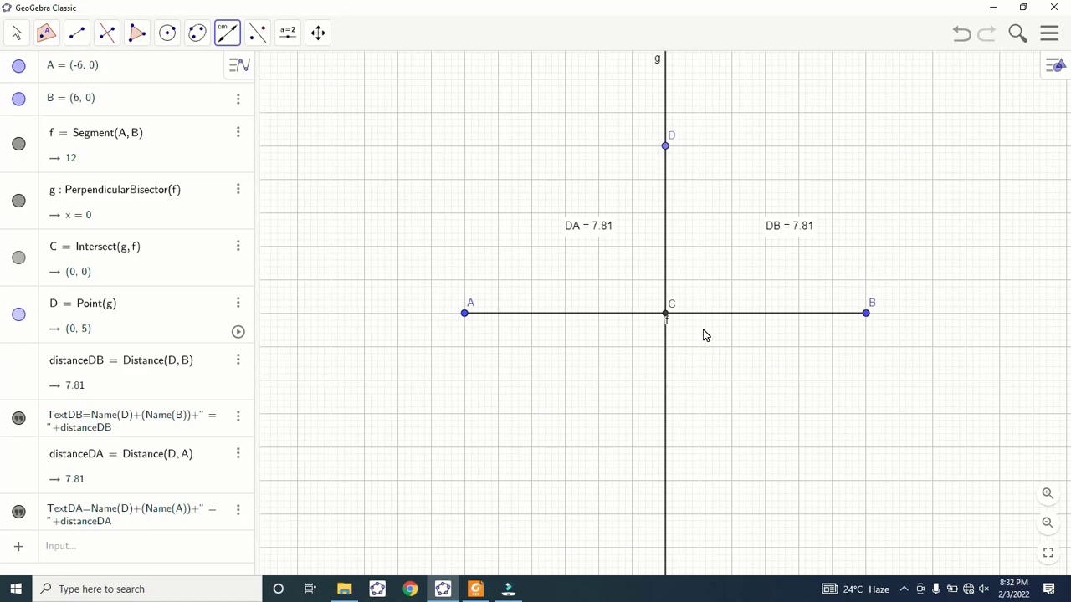
- Move point D along the bisector below the segment, first to about (0, -4.98) and finally to about (0, -3.2)
{"action": "key", "text": "Escape"}
{"action": "left_click_drag", "start_coordinate": [666, 148], "coordinate": [662, 486]}
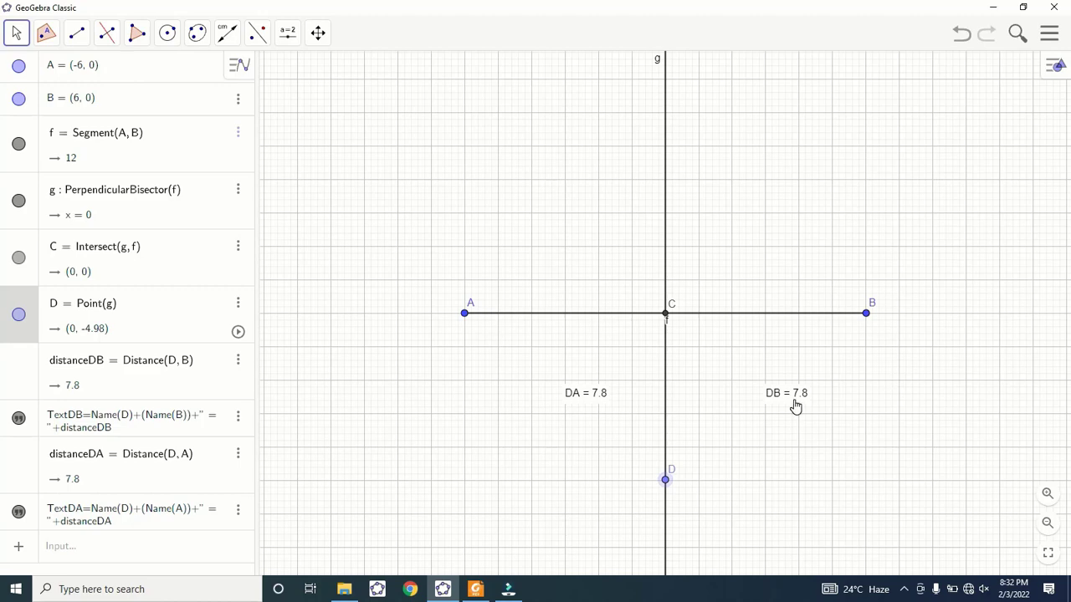
{"action": "left_click_drag", "start_coordinate": [667, 489], "coordinate": [667, 420]}
{"action": "key", "text": "Escape"}
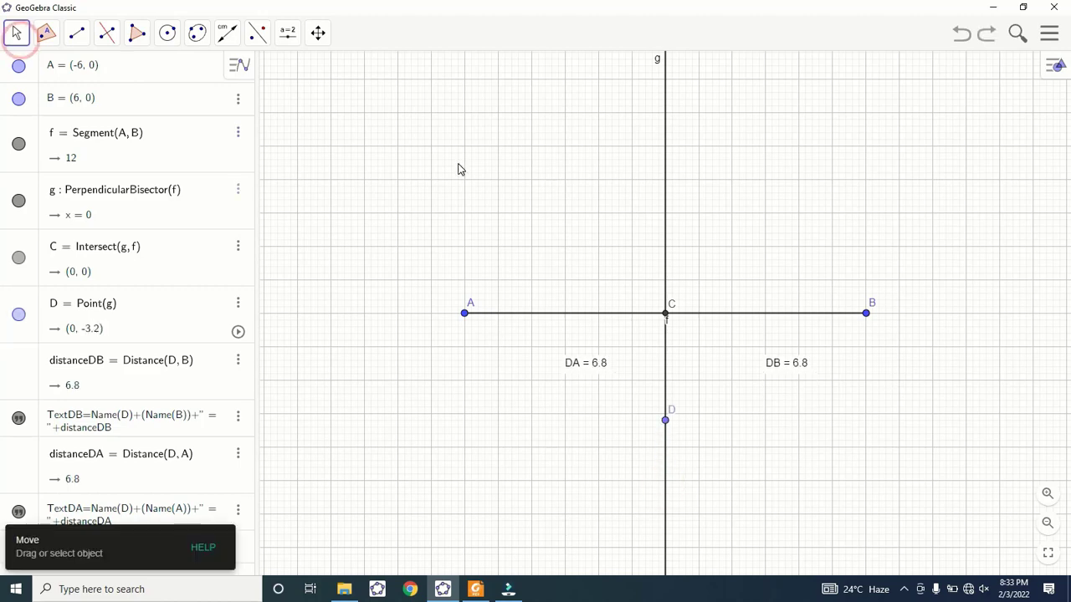
{"action": "left_click", "coordinate": [458, 167]}
- Add a free point off the bisector, above the segment on B's side, at about (2.86, 4.34)
{"action": "left_click", "coordinate": [46, 33]}
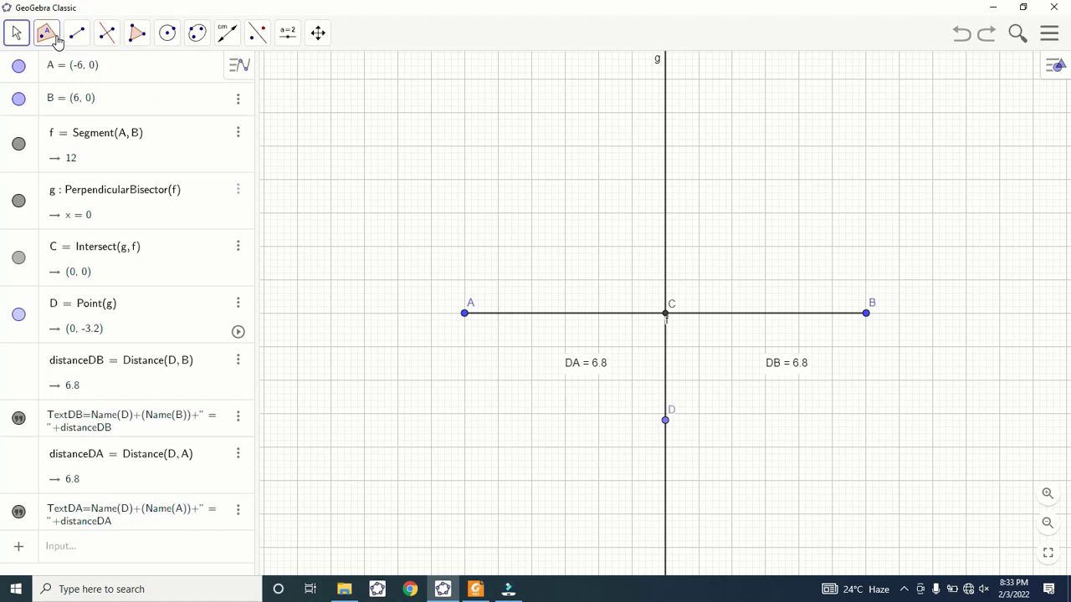
{"action": "left_click", "coordinate": [70, 74]}
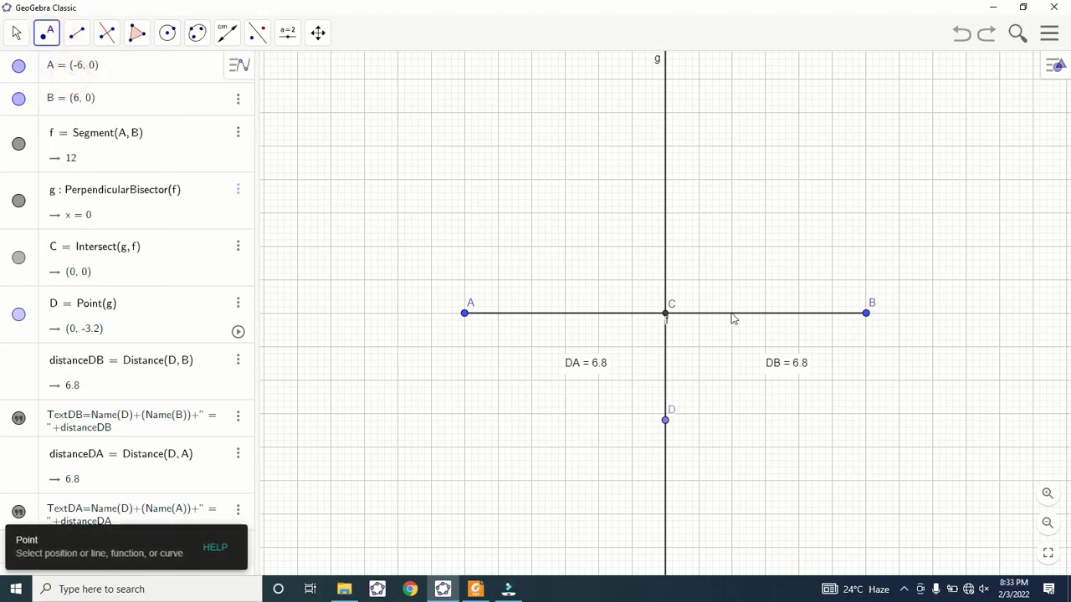
{"action": "left_click", "coordinate": [761, 168]}
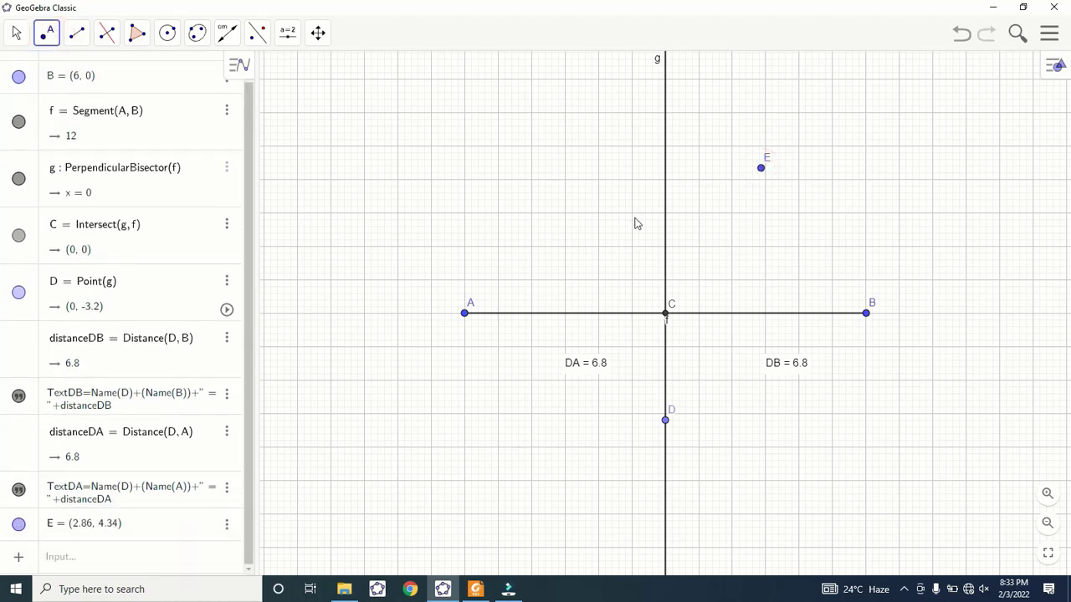
- Measure and label the distances from point E to endpoints B and A
{"action": "left_click", "coordinate": [234, 38]}
{"action": "left_click", "coordinate": [248, 130]}
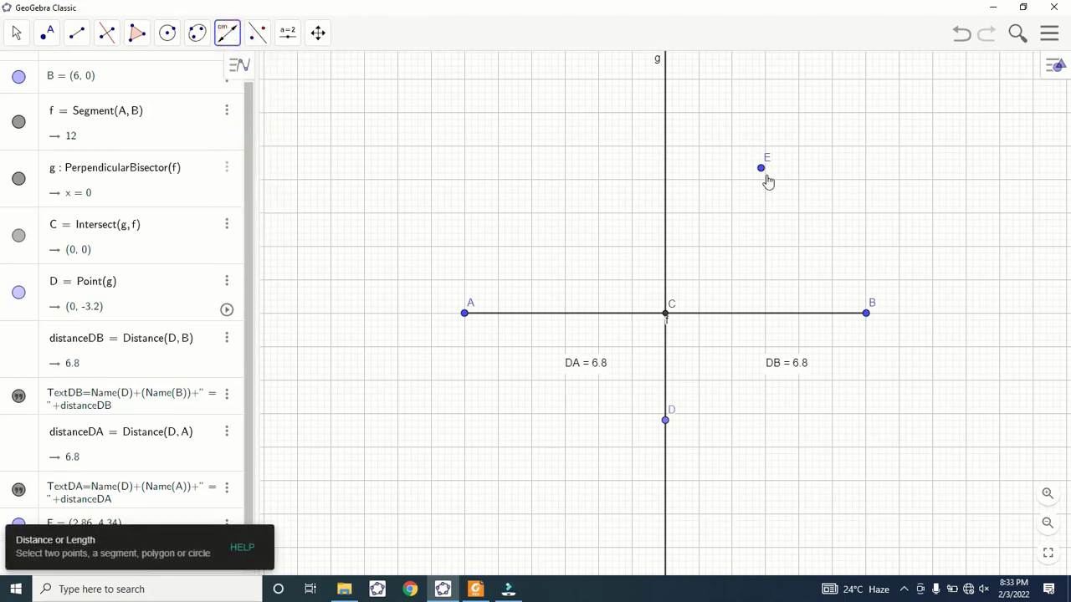
{"action": "left_click", "coordinate": [762, 170]}
{"action": "left_click", "coordinate": [865, 315]}
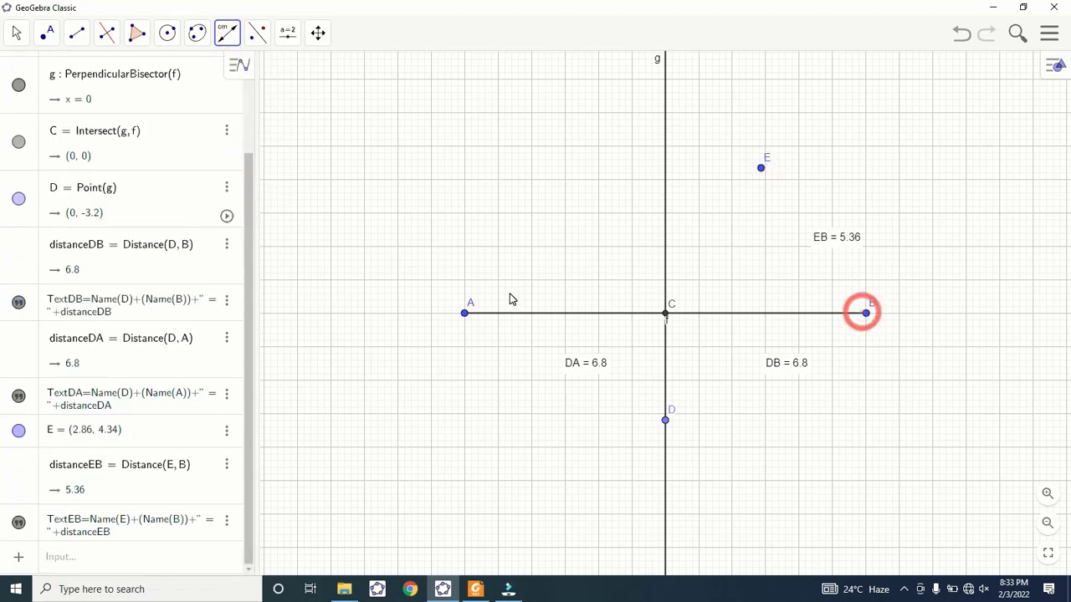
{"action": "left_click", "coordinate": [761, 168]}
{"action": "left_click", "coordinate": [463, 317]}
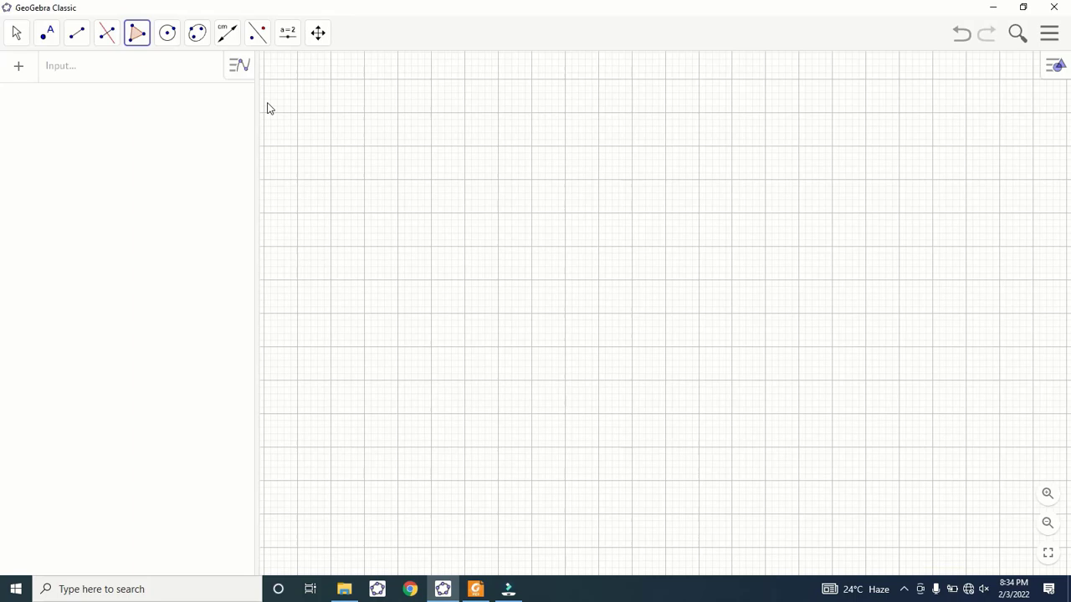
- Draw a triangle through about (-2.5, 5.56), (5.44, -3.34) and (-10, -4), and shift its upper vertex to about (-0.3, 5.56)
{"action": "left_click", "coordinate": [138, 31]}
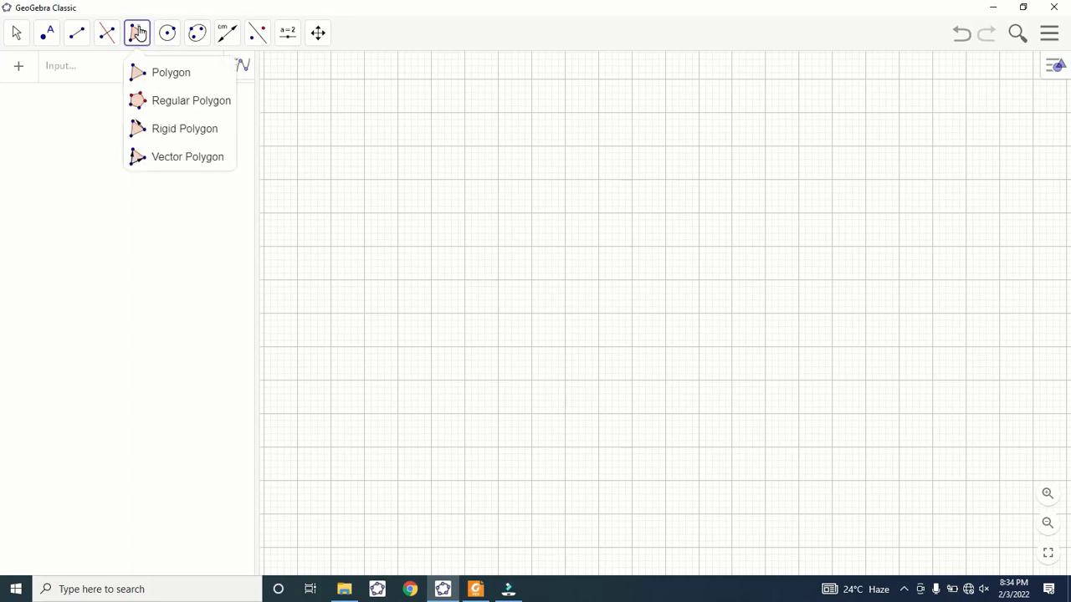
{"action": "left_click", "coordinate": [160, 73]}
{"action": "left_click", "coordinate": [581, 127]}
{"action": "left_click", "coordinate": [846, 424]}
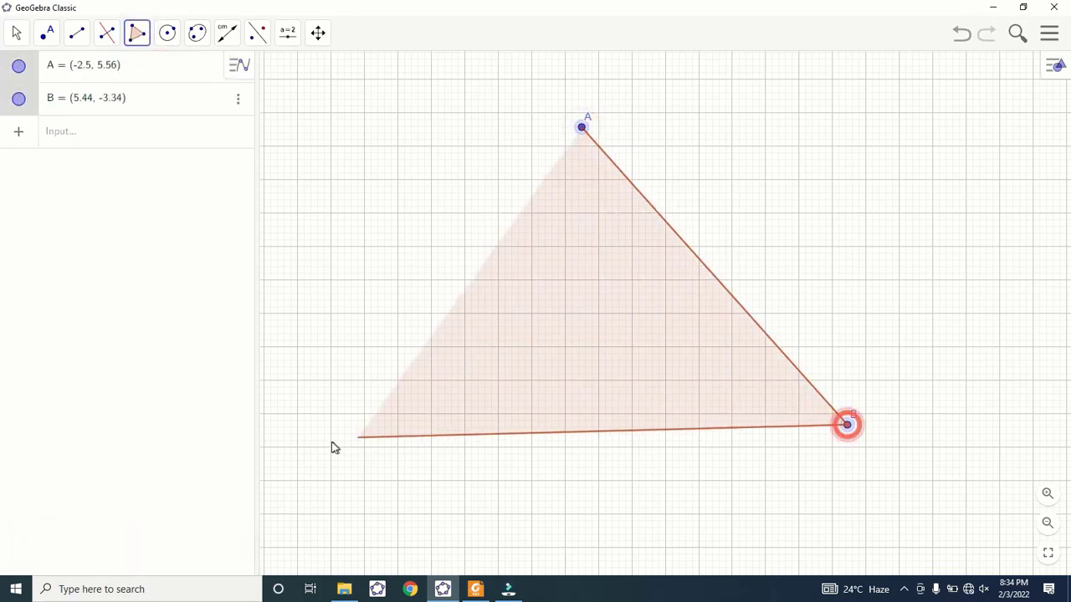
{"action": "left_click", "coordinate": [330, 447]}
{"action": "left_click", "coordinate": [582, 129]}
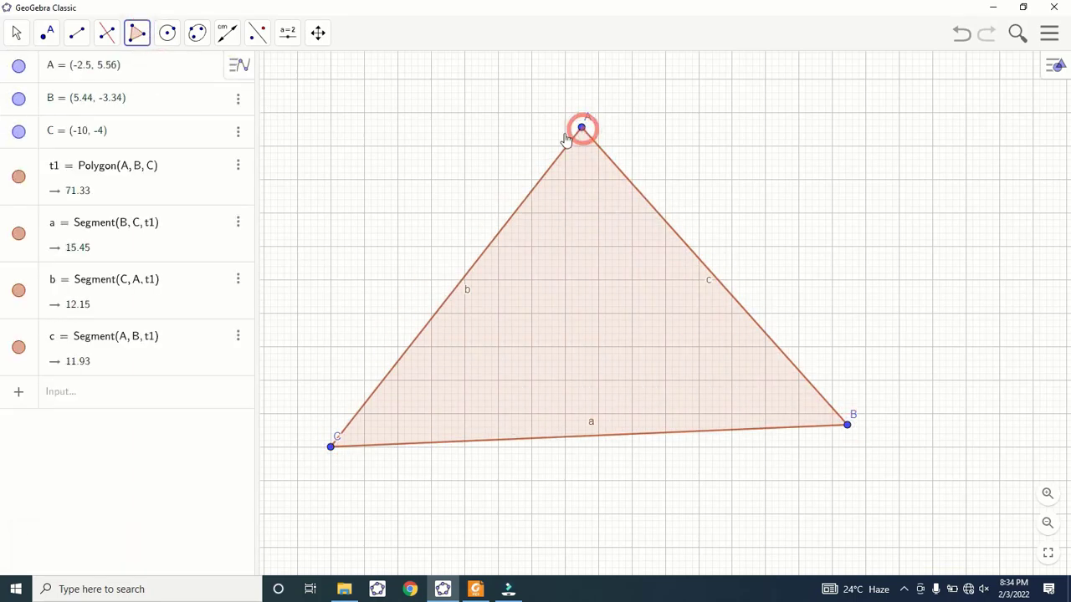
{"action": "key", "text": "Escape"}
{"action": "left_click_drag", "start_coordinate": [581, 128], "coordinate": [657, 132]}
- Construct the perpendicular bisectors of the triangle's sides CB, BA and AC
{"action": "left_click", "coordinate": [106, 32]}
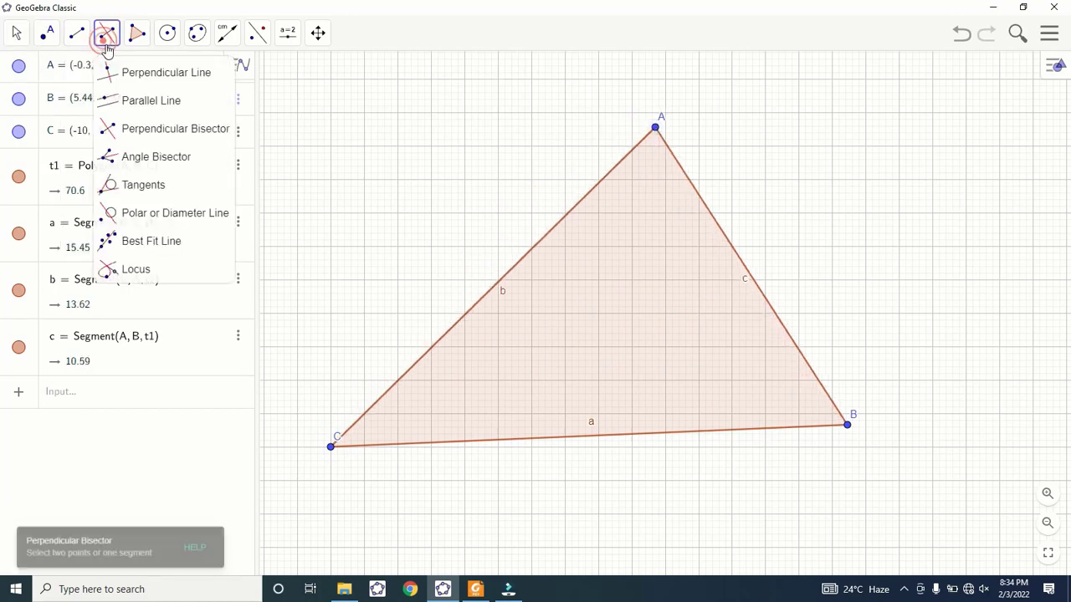
{"action": "left_click", "coordinate": [138, 138]}
{"action": "left_click", "coordinate": [330, 449]}
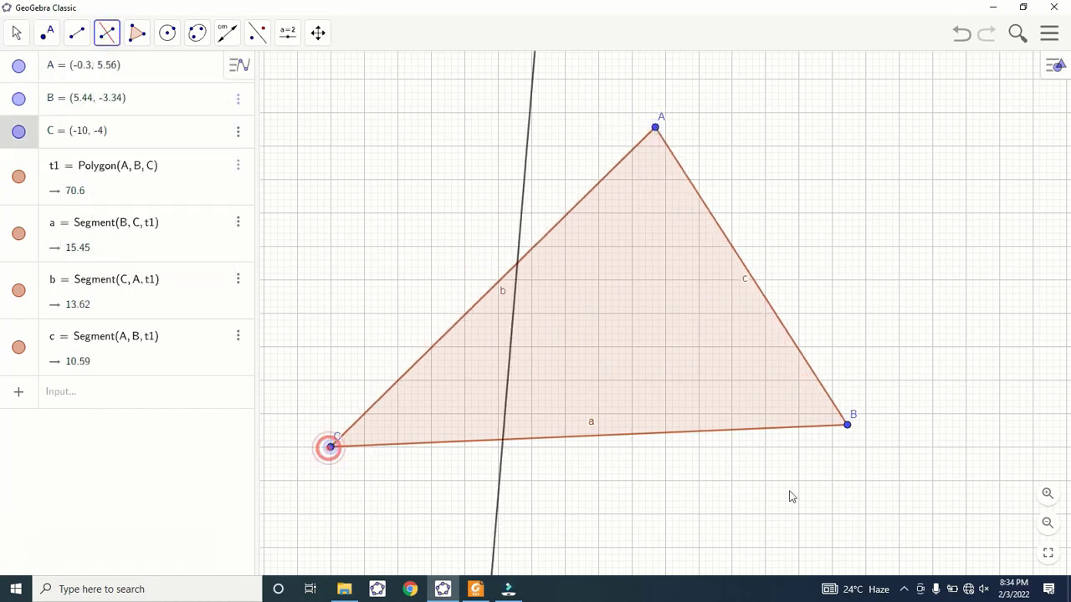
{"action": "left_click", "coordinate": [849, 428]}
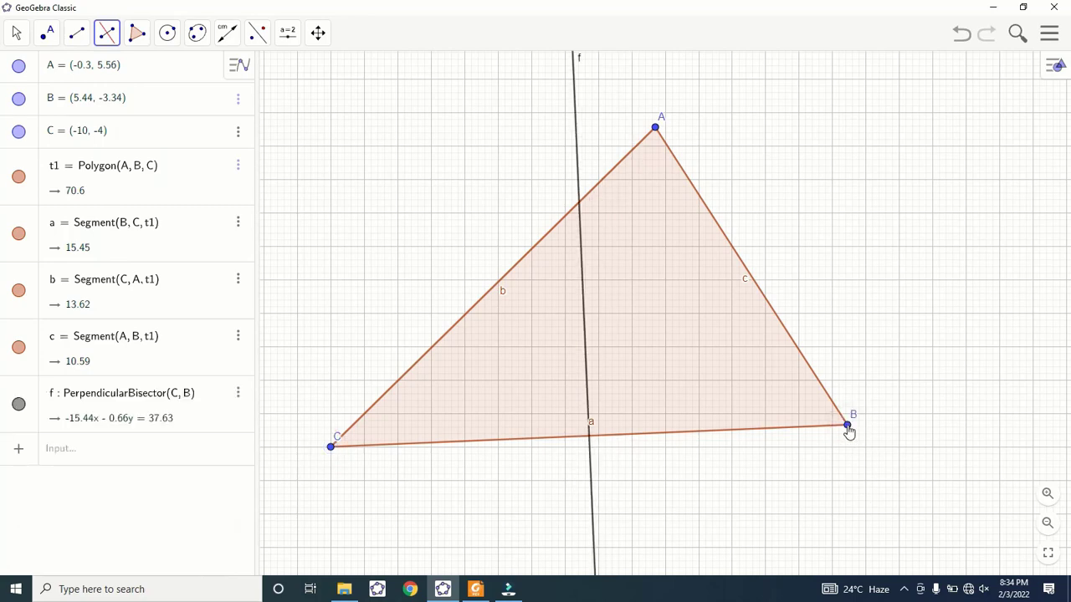
{"action": "left_click", "coordinate": [848, 428]}
{"action": "left_click", "coordinate": [656, 127]}
{"action": "left_click", "coordinate": [656, 127]}
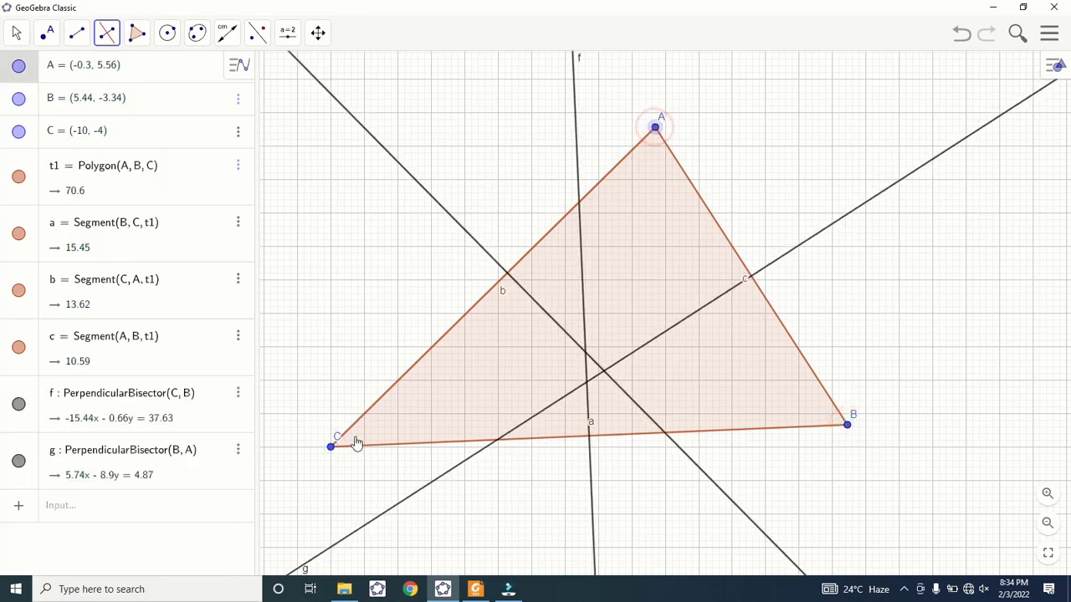
{"action": "left_click", "coordinate": [331, 446]}
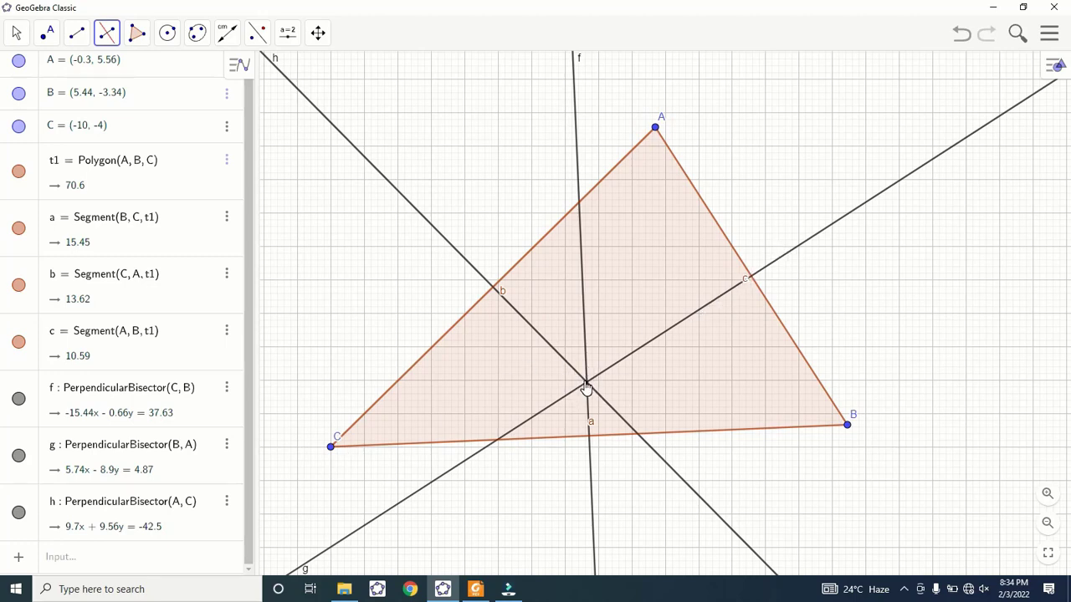
- Mark the circumcenter by intersecting the perpendicular bisectors of sides AC and CB
{"action": "left_click", "coordinate": [48, 34]}
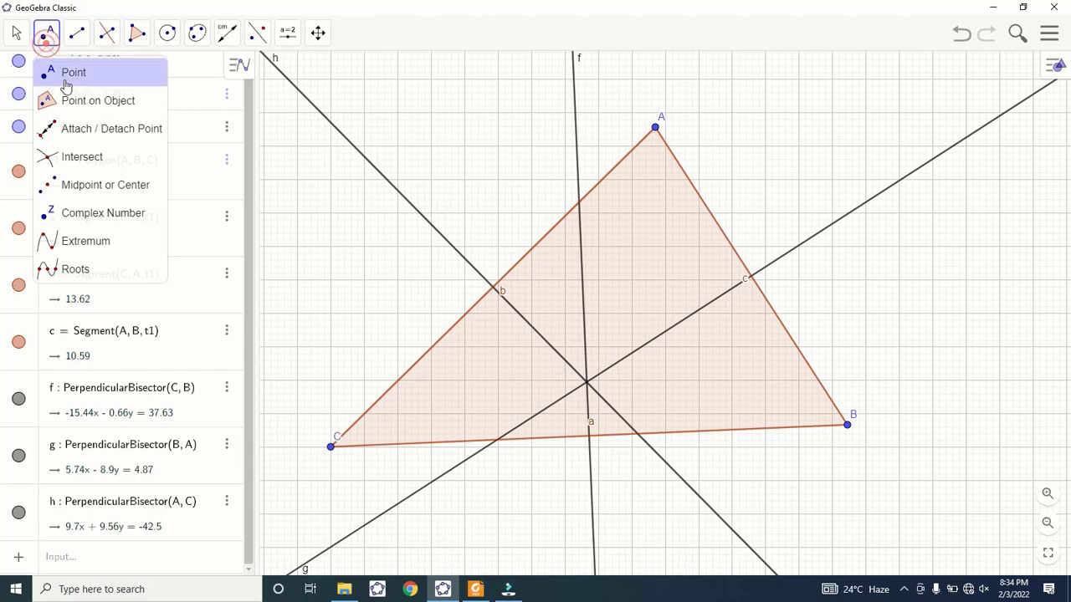
{"action": "left_click", "coordinate": [86, 159]}
{"action": "left_click", "coordinate": [521, 311]}
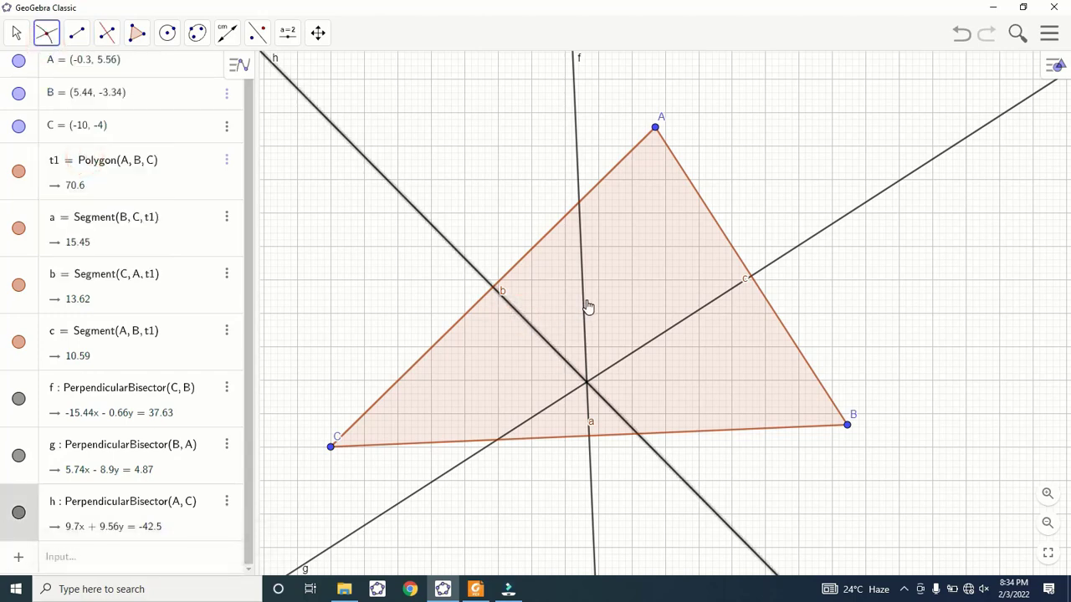
{"action": "left_click", "coordinate": [587, 308]}
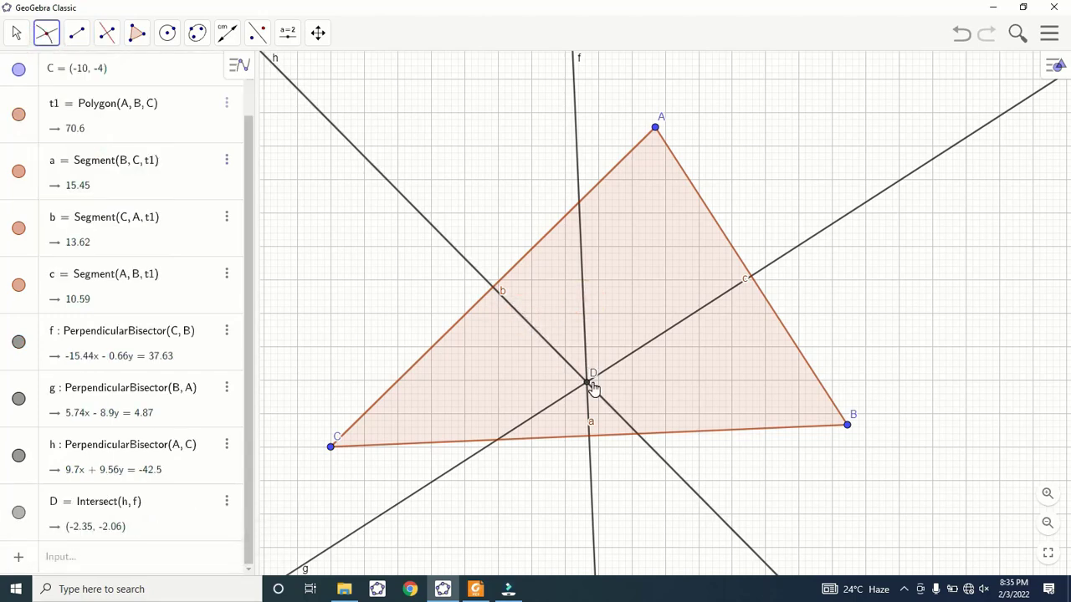
- Reshape the triangle with vertex A high above C, side CB horizontal and 14 units long, and C at (-9, -3)
{"action": "key", "text": "Escape"}
{"action": "left_click_drag", "start_coordinate": [655, 127], "coordinate": [400, 119]}
{"action": "left_click_drag", "start_coordinate": [843, 430], "coordinate": [830, 418]}
{"action": "left_click_drag", "start_coordinate": [333, 449], "coordinate": [368, 423]}
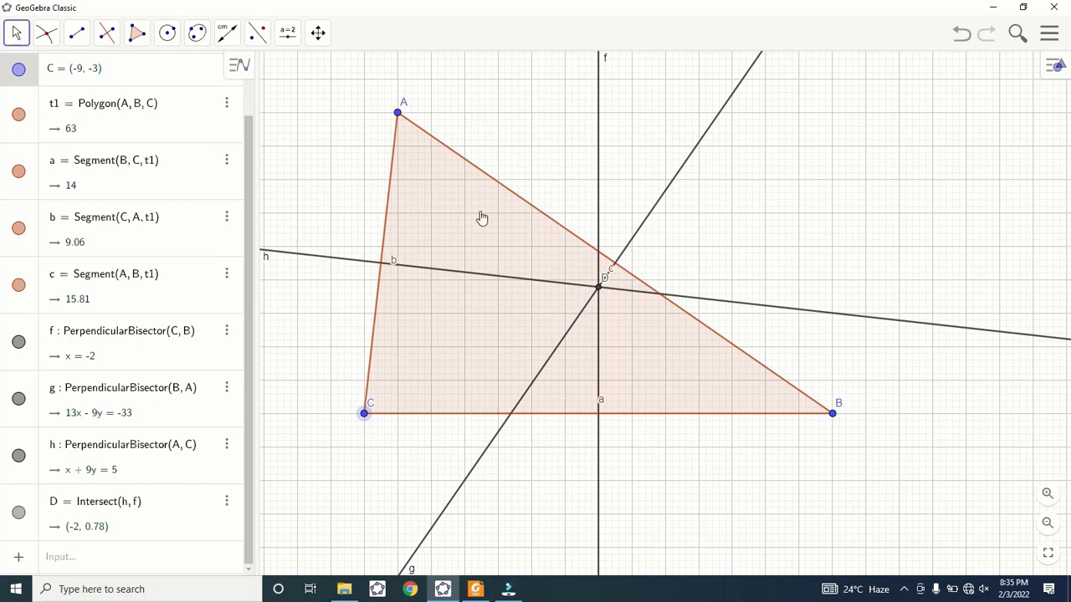
- Move vertex A directly above B to form a right triangle, and pull it low toward C to form an obtuse triangle
{"action": "left_click_drag", "start_coordinate": [402, 117], "coordinate": [834, 154]}
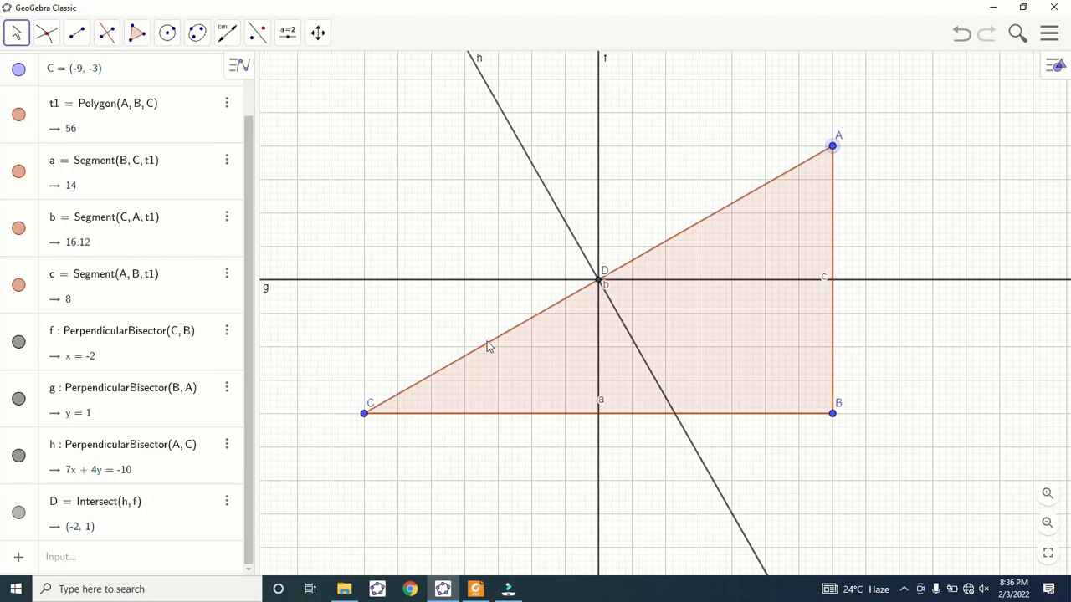
{"action": "left_click_drag", "start_coordinate": [834, 150], "coordinate": [471, 277]}
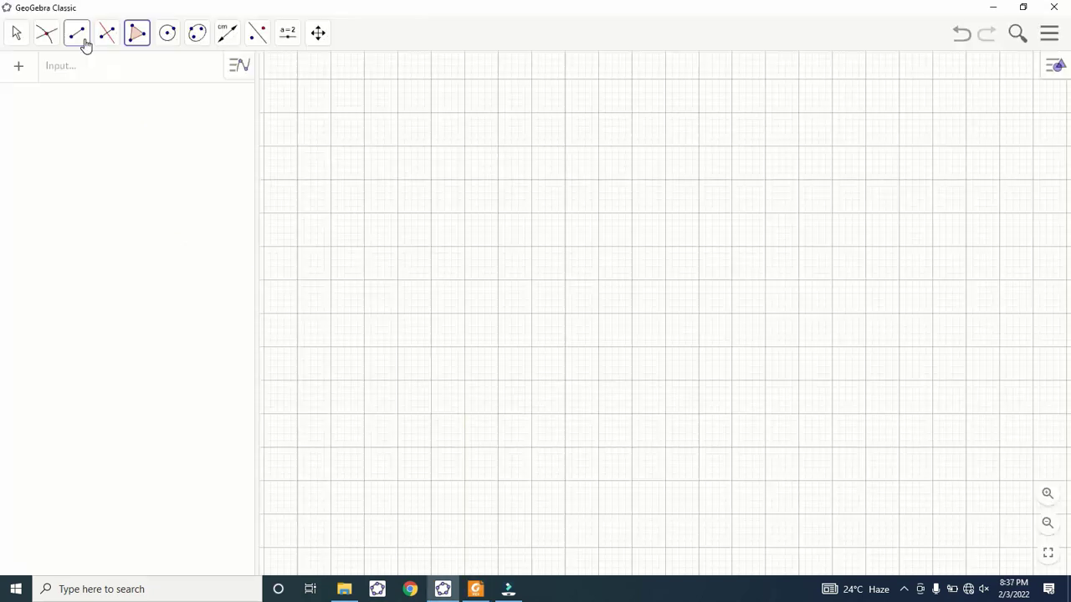
- Draw a segment from A (6, -1) to B (-7, -1) and a second one from B to C (1, 7)
{"action": "left_click", "coordinate": [80, 37]}
{"action": "left_click", "coordinate": [99, 101]}
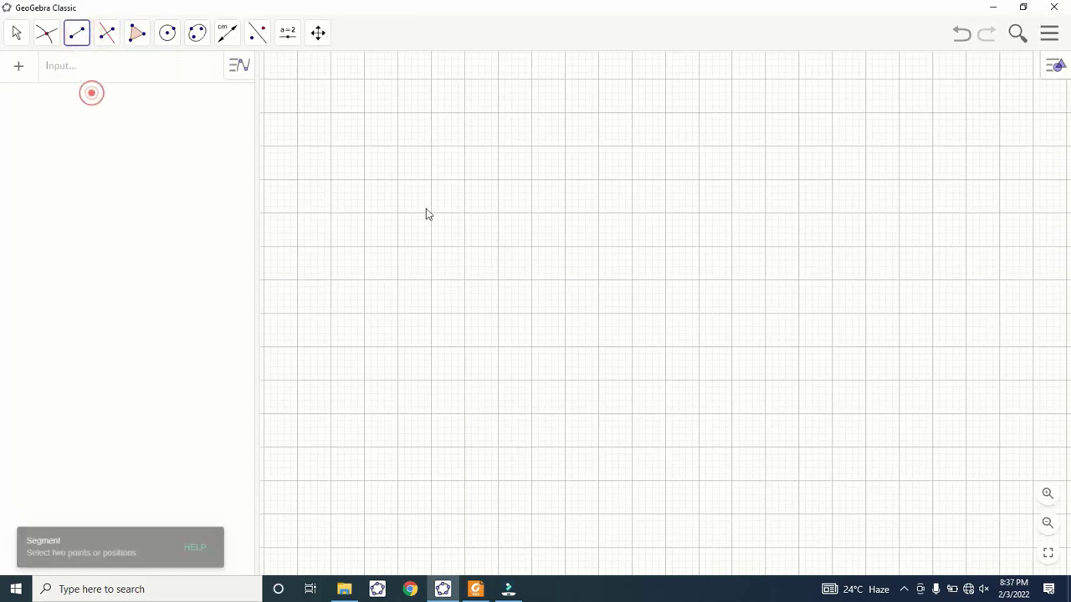
{"action": "left_click", "coordinate": [866, 347]}
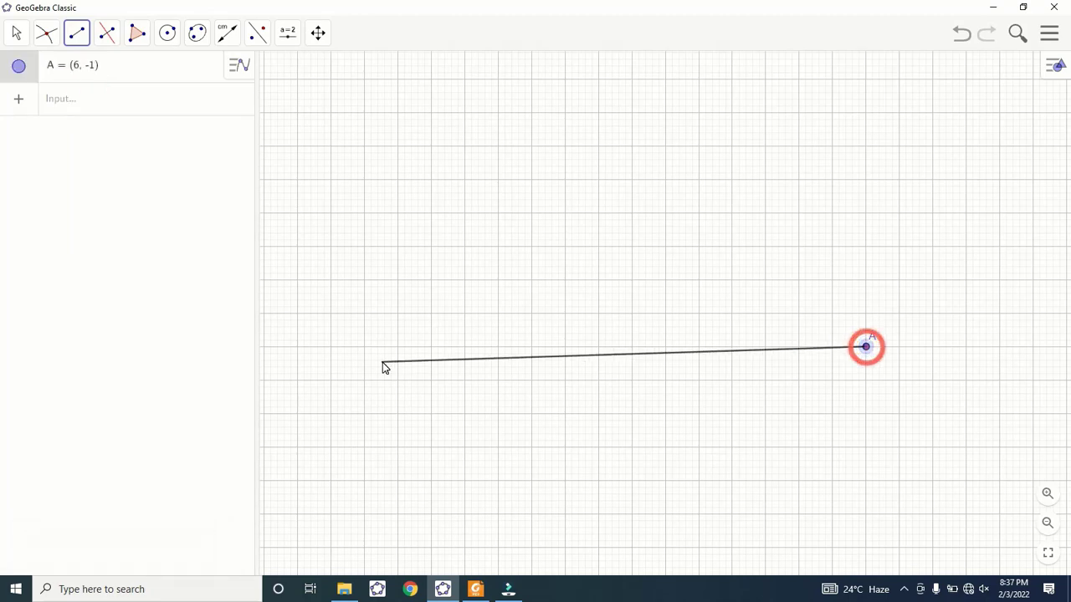
{"action": "left_click", "coordinate": [431, 347]}
{"action": "left_click", "coordinate": [431, 348]}
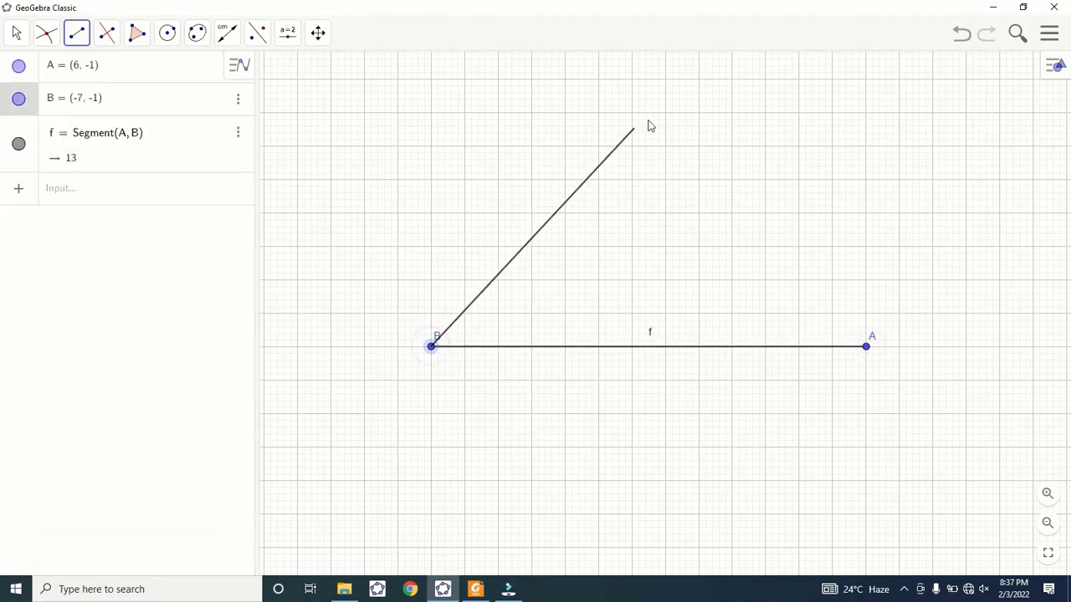
{"action": "left_click", "coordinate": [699, 80]}
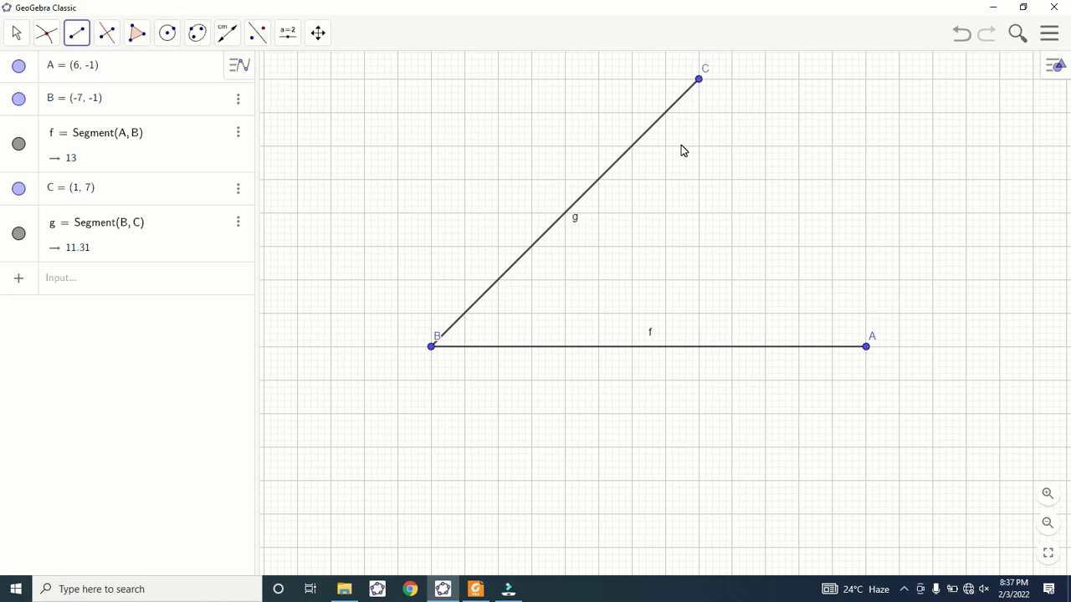
- Construct the bisector of angle ABC through vertex B
{"action": "left_click", "coordinate": [106, 38]}
{"action": "left_click", "coordinate": [144, 164]}
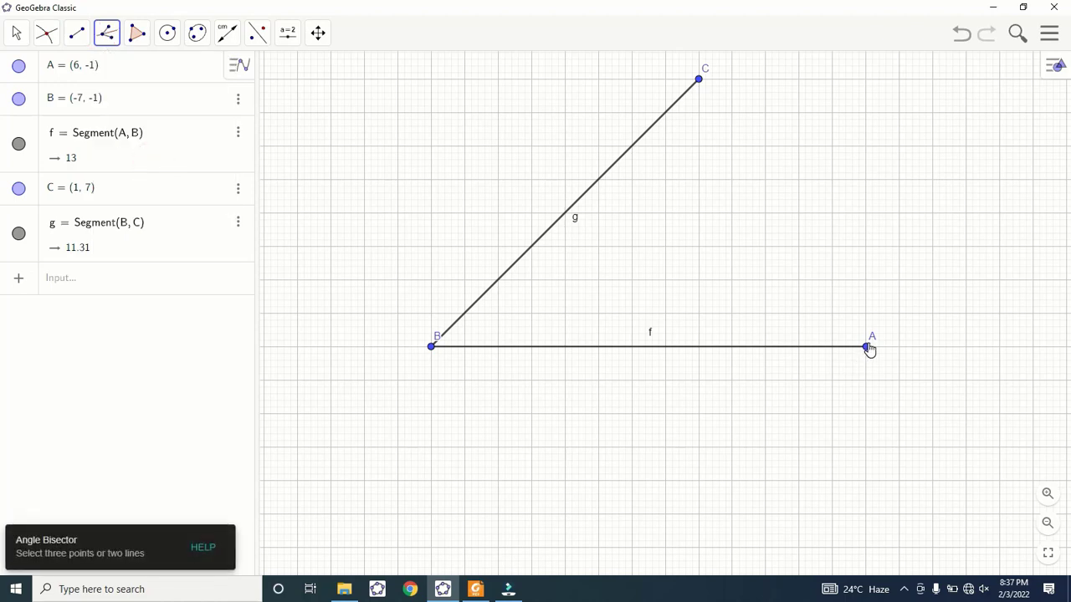
{"action": "left_click", "coordinate": [867, 346]}
{"action": "left_click", "coordinate": [432, 346]}
{"action": "left_click", "coordinate": [698, 80]}
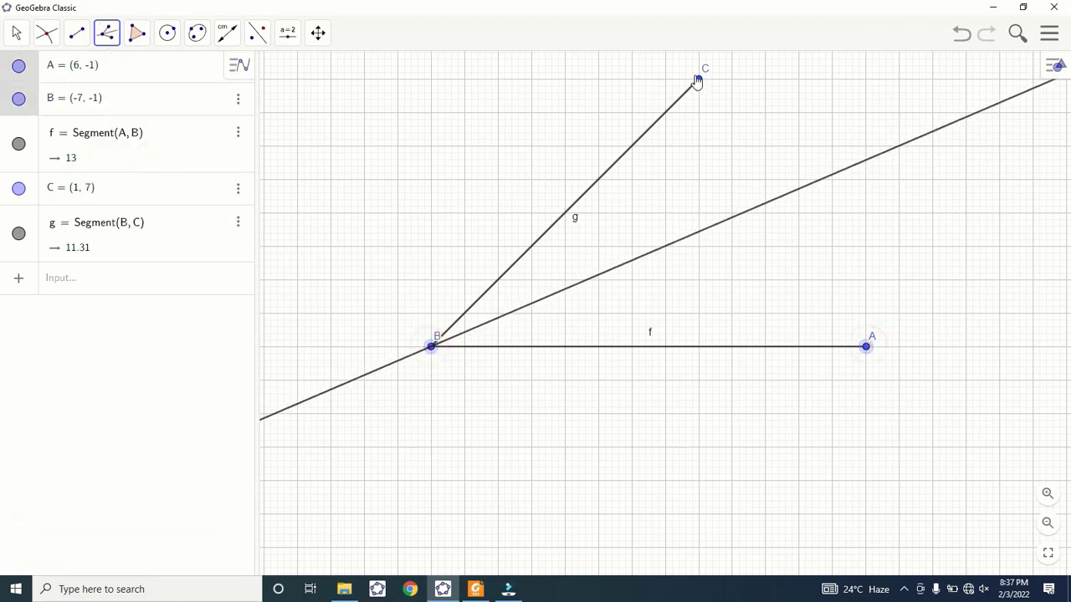
{"action": "left_click", "coordinate": [698, 80]}
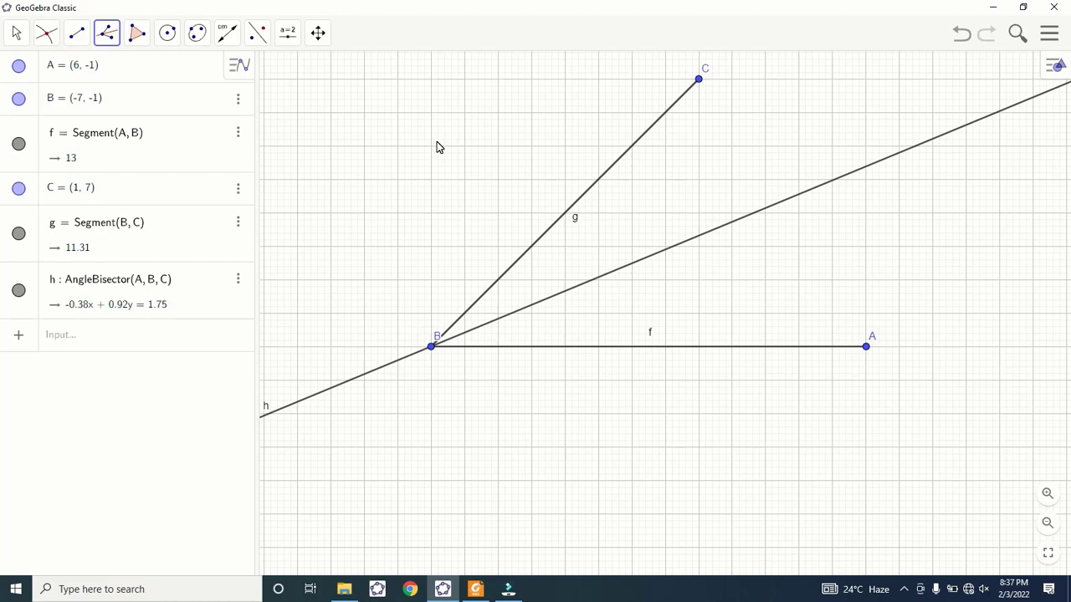
- Place a point D on the angle bisector, inside the angle, at about (1.76, 2.63)
{"action": "left_click", "coordinate": [46, 33]}
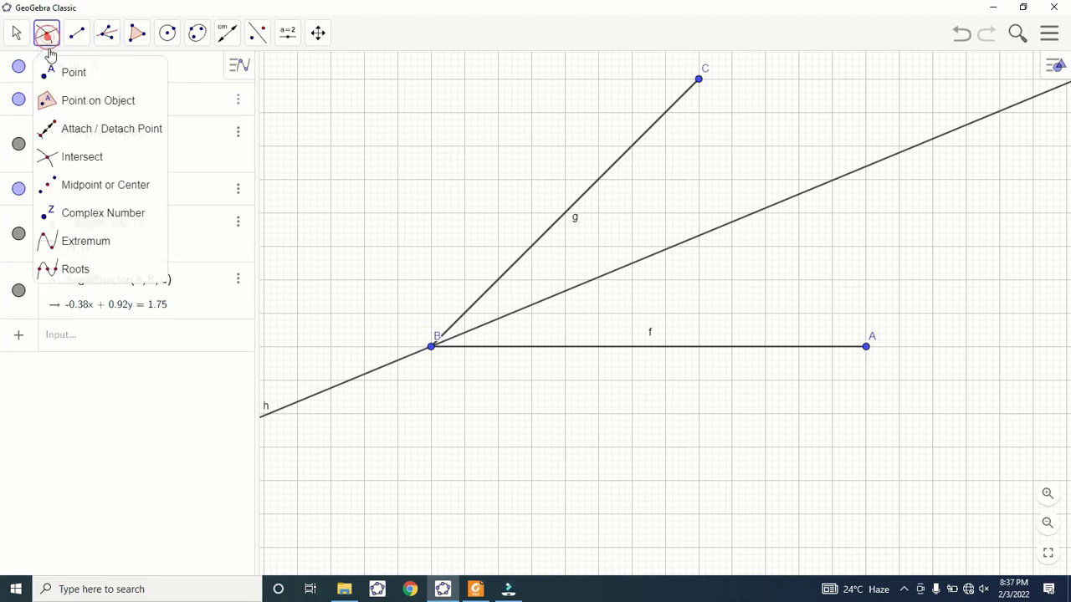
{"action": "left_click", "coordinate": [60, 101]}
{"action": "left_click", "coordinate": [725, 226]}
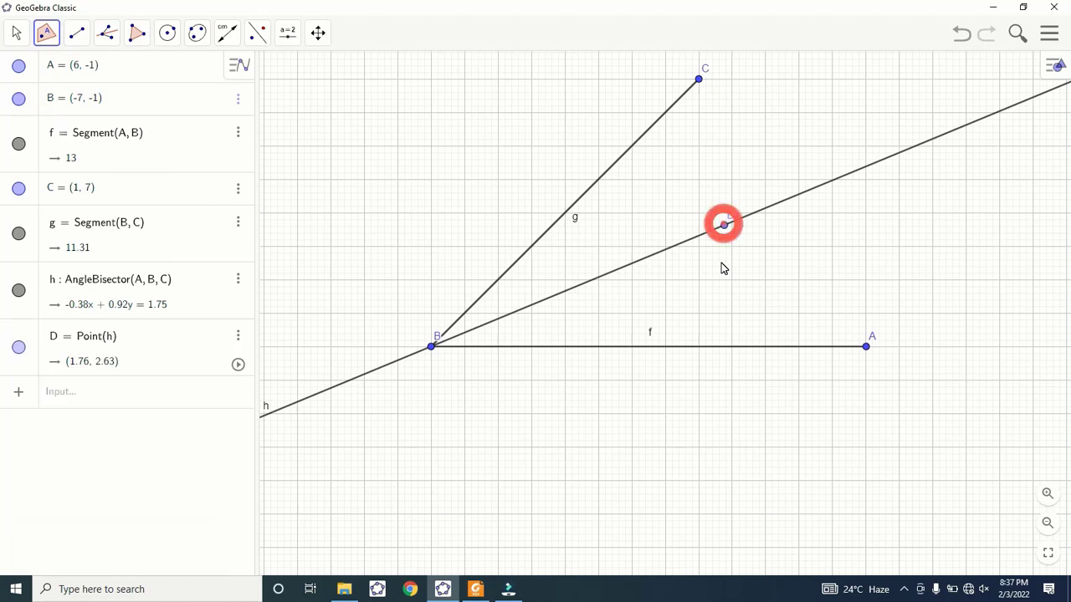
- Measure angles ABD and DBC on either side of the angle bisector
{"action": "left_click", "coordinate": [226, 32]}
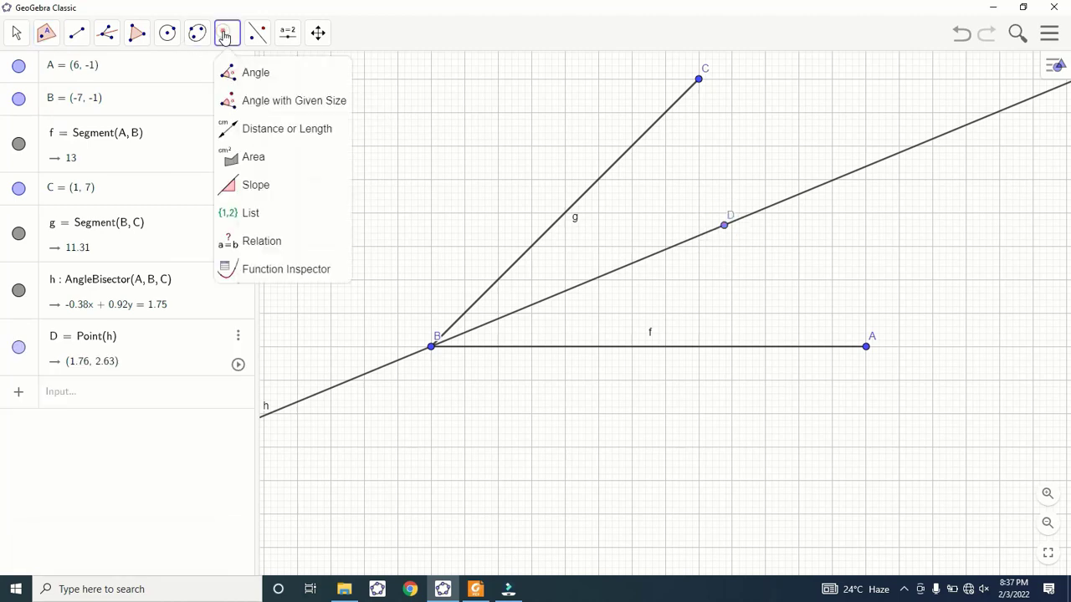
{"action": "left_click", "coordinate": [244, 77]}
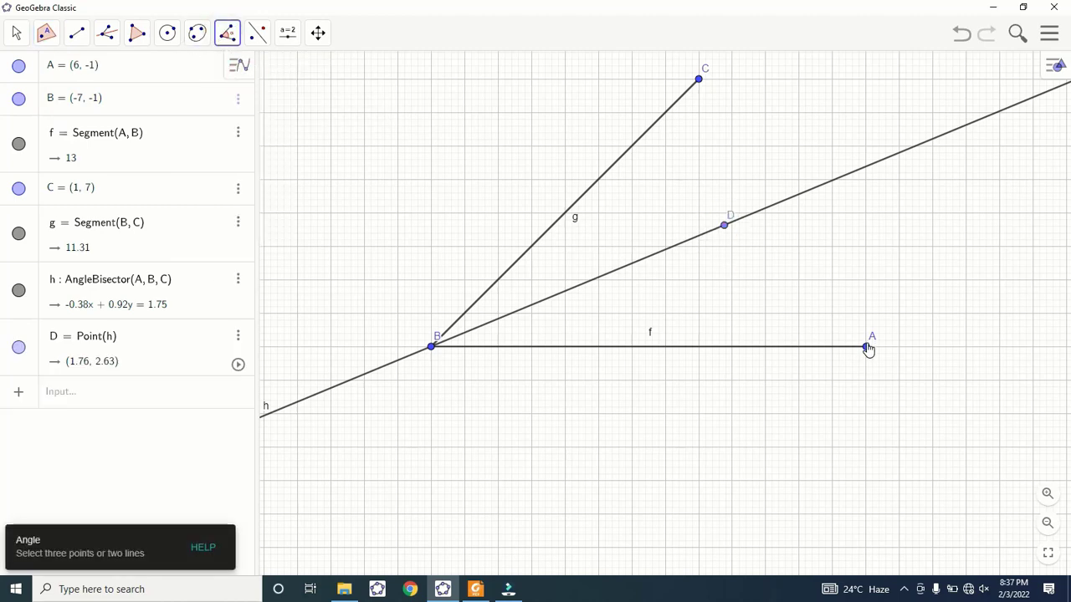
{"action": "left_click", "coordinate": [867, 347]}
{"action": "left_click", "coordinate": [431, 348]}
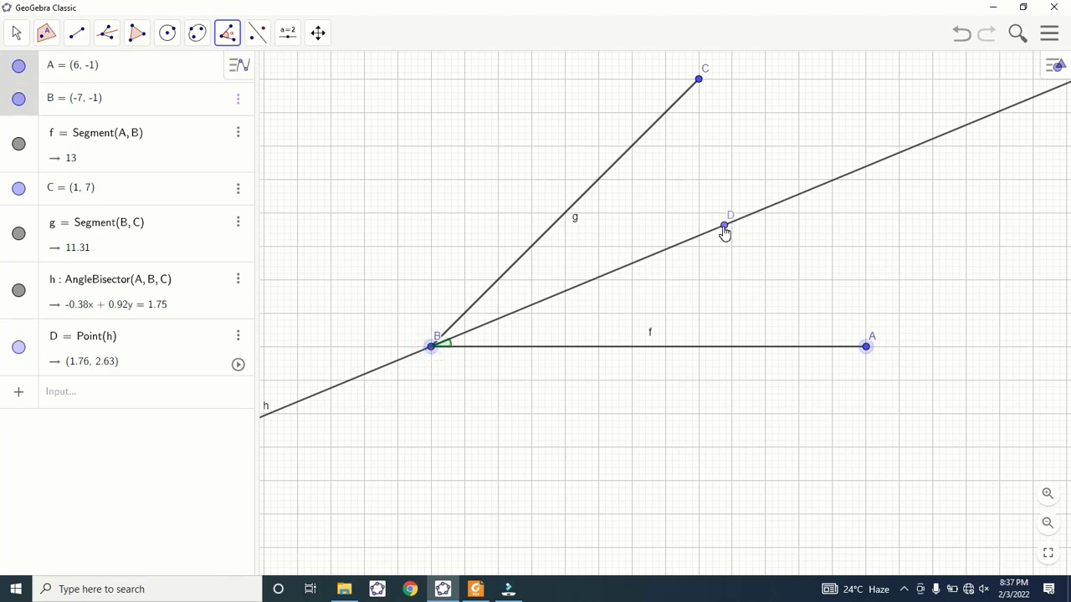
{"action": "left_click", "coordinate": [723, 228]}
{"action": "left_click", "coordinate": [432, 347]}
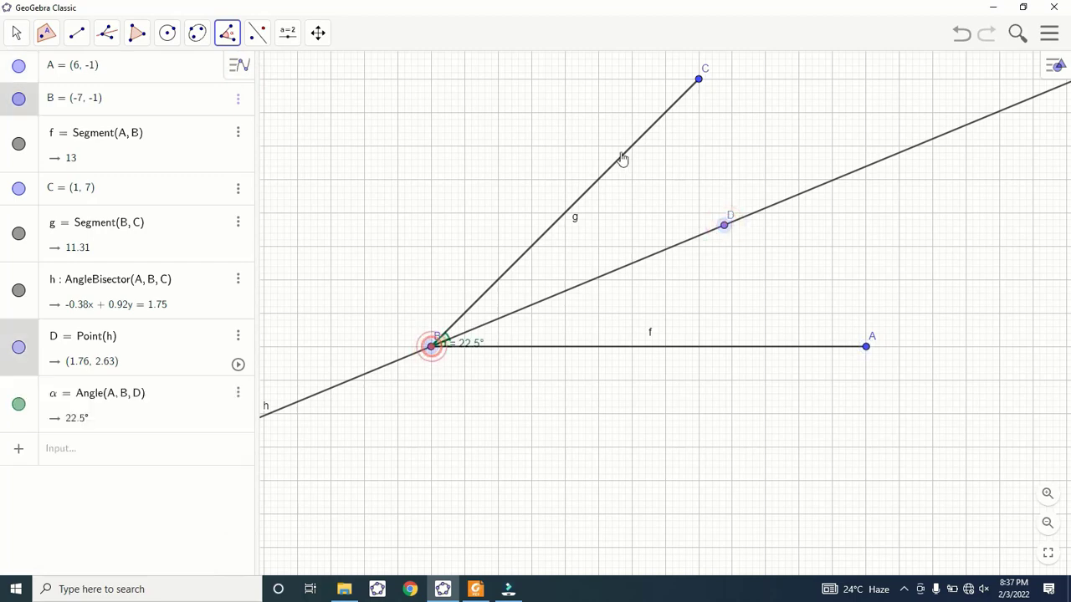
{"action": "left_click", "coordinate": [699, 80]}
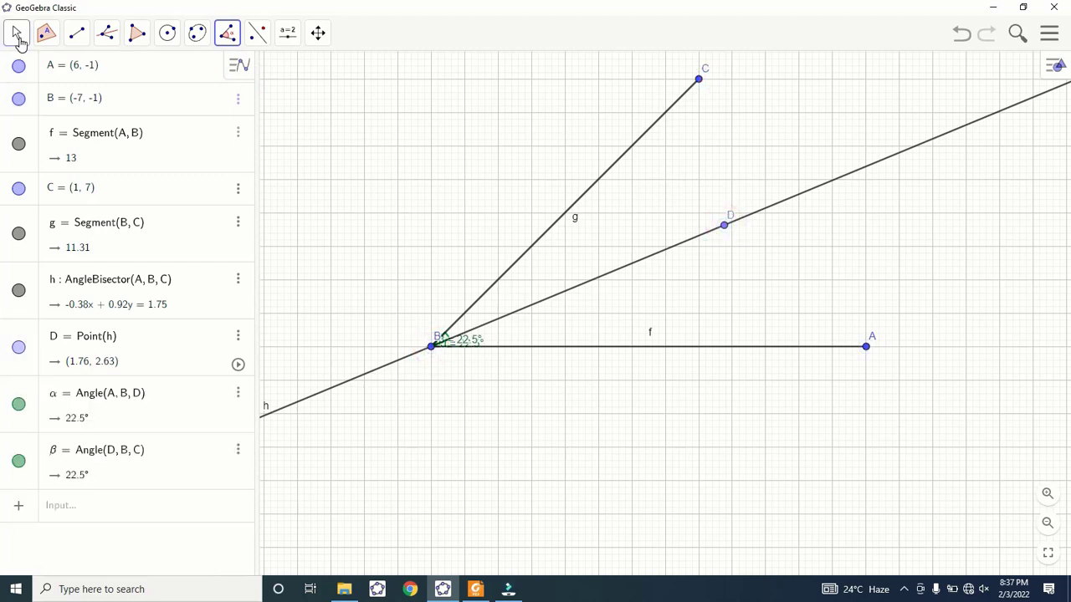
- Separate the two overlapping angle labels at B, placing α above the vertex and β below segment AB
{"action": "left_click", "coordinate": [17, 33]}
{"action": "left_click", "coordinate": [470, 340]}
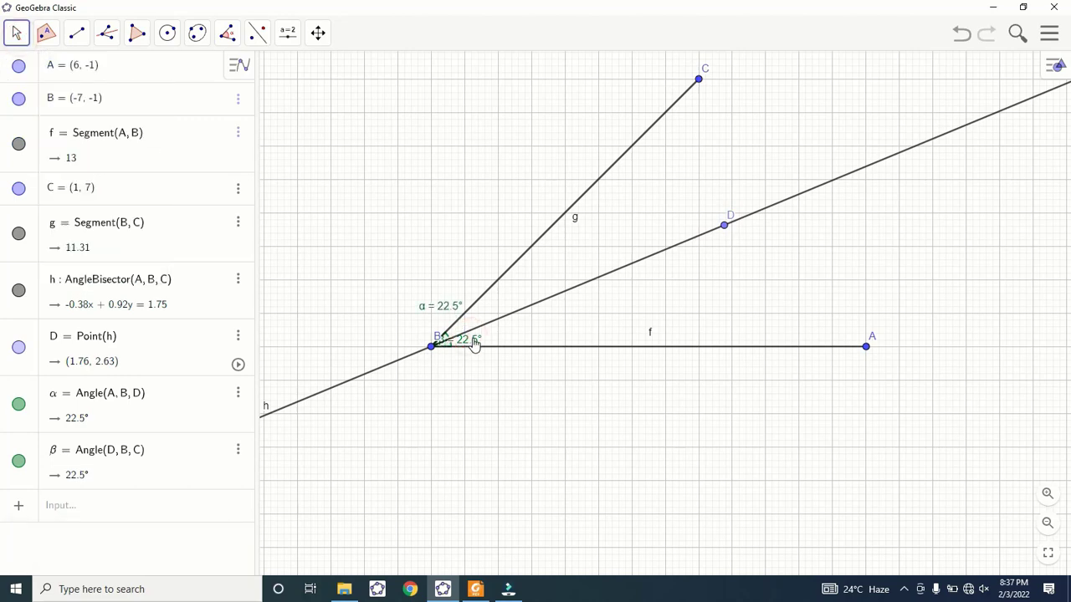
{"action": "left_click_drag", "start_coordinate": [474, 344], "coordinate": [478, 370]}
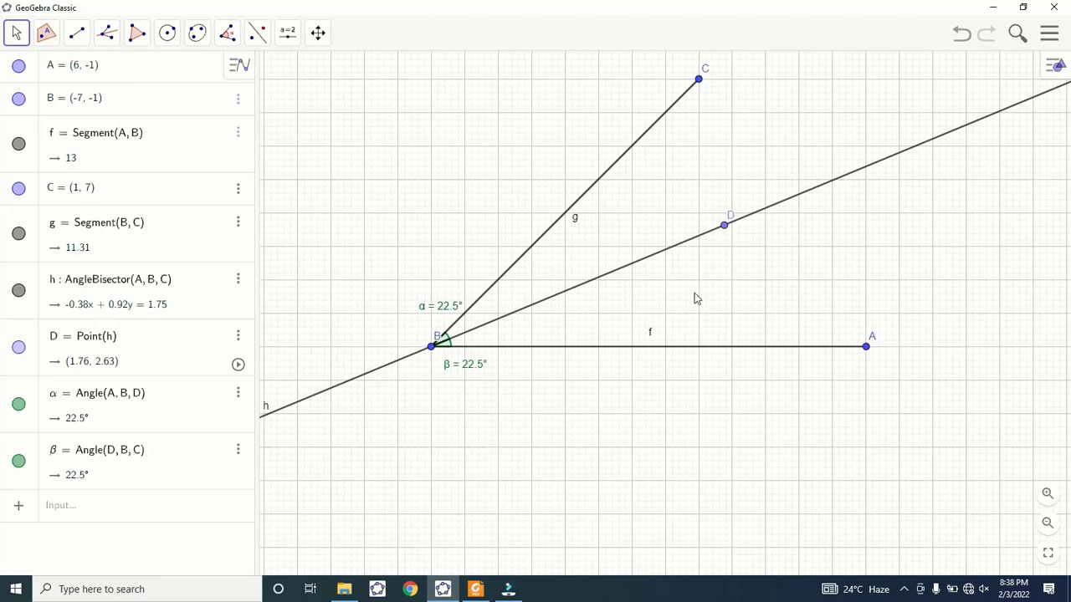
- Construct lines through point D perpendicular to segments AB and BC
{"action": "left_click", "coordinate": [106, 33]}
{"action": "left_click", "coordinate": [121, 74]}
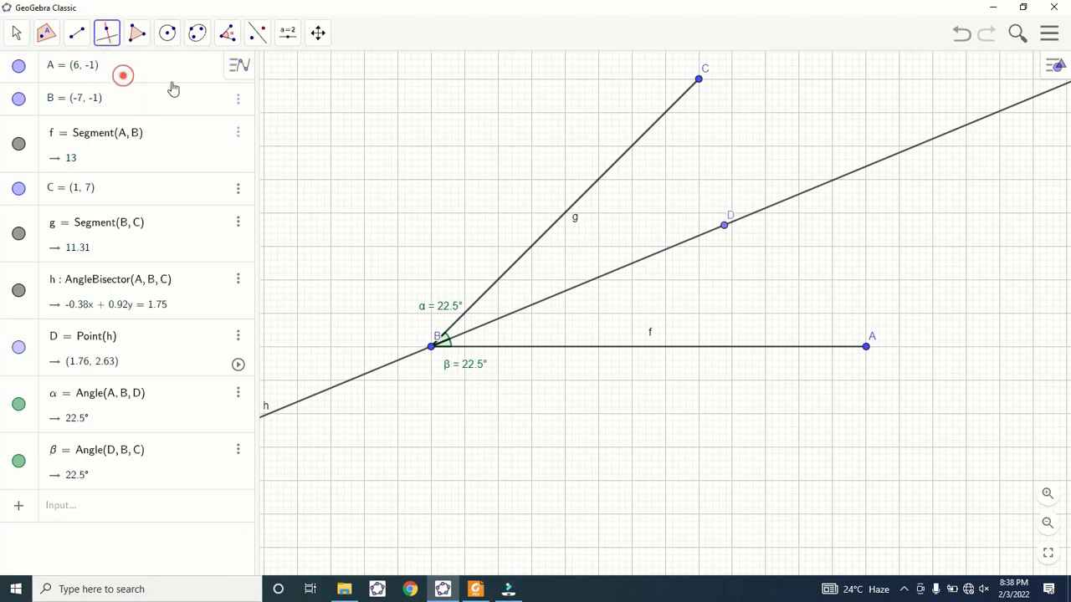
{"action": "left_click", "coordinate": [725, 227]}
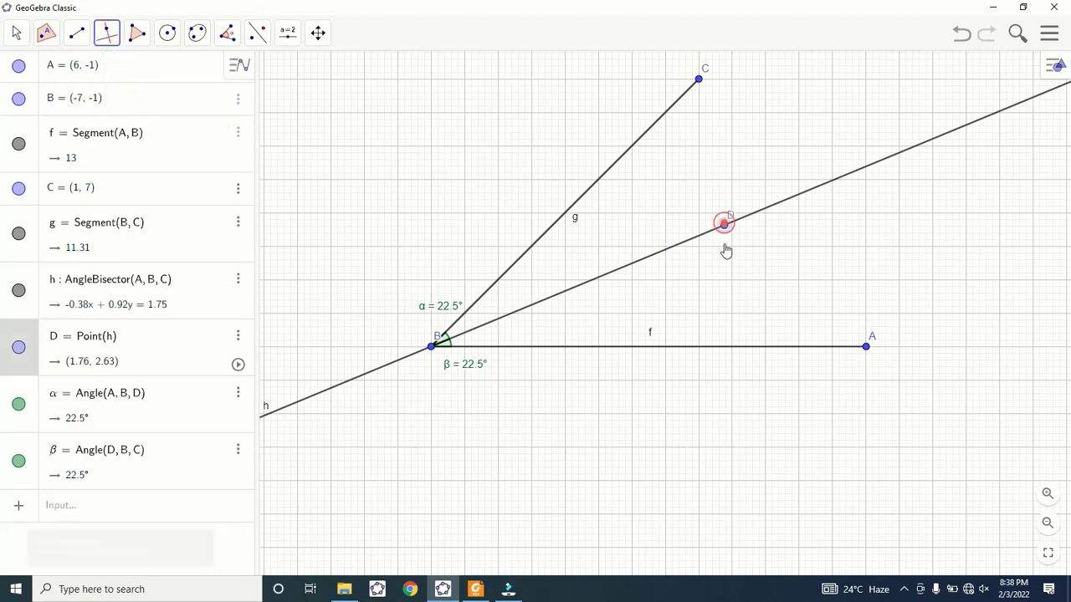
{"action": "left_click", "coordinate": [750, 346]}
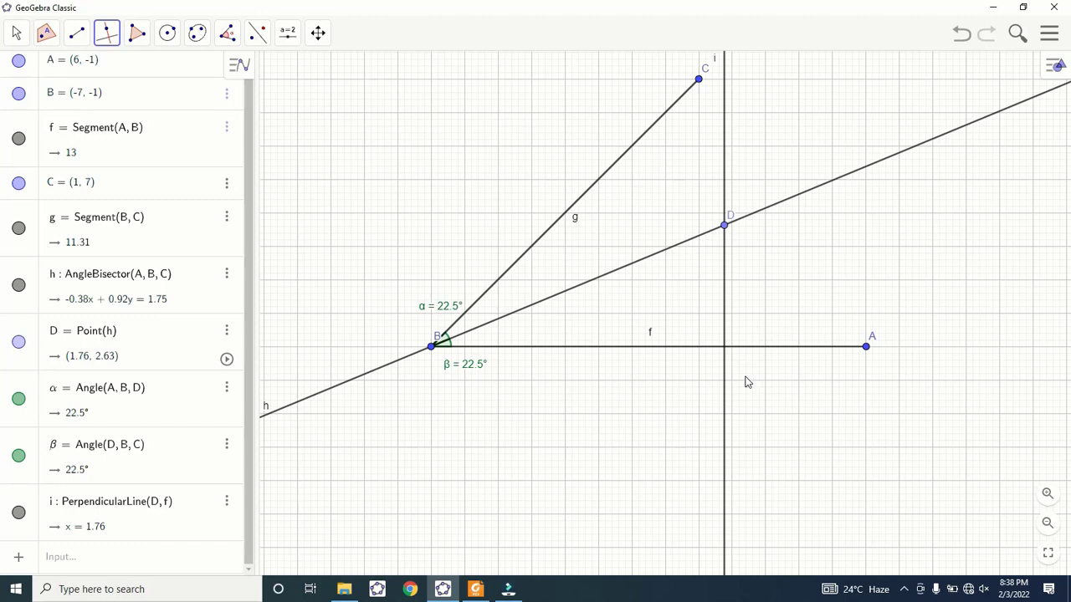
{"action": "left_click", "coordinate": [725, 228]}
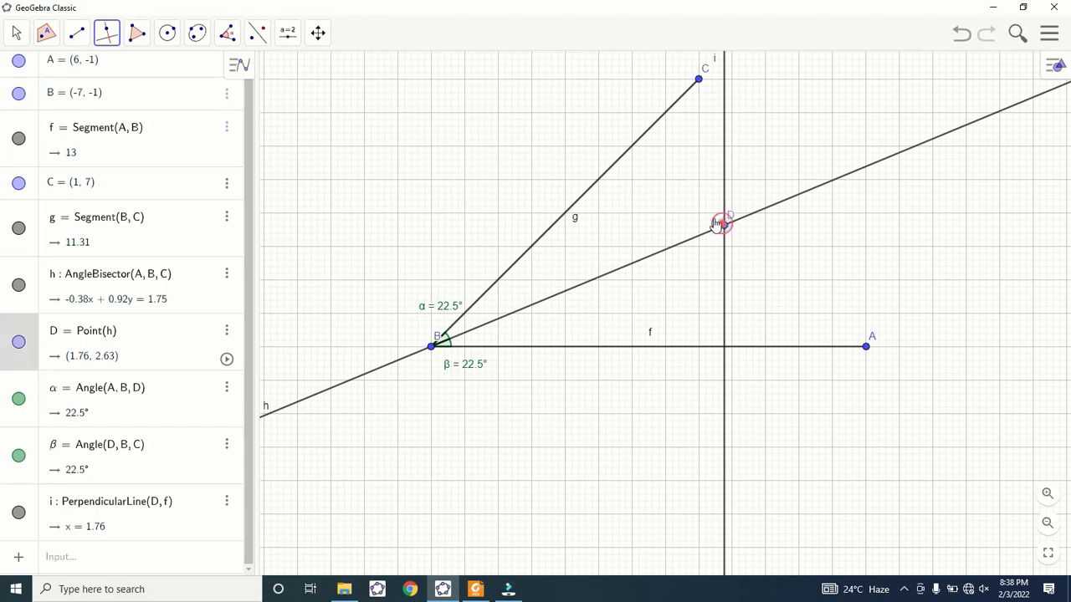
{"action": "left_click", "coordinate": [694, 88]}
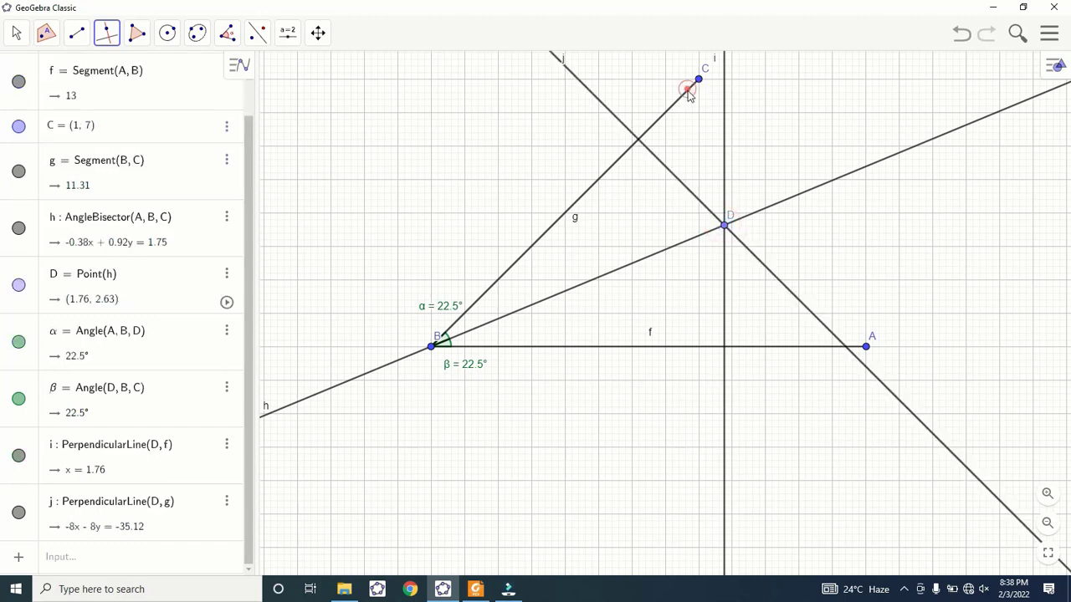
- Mark intersection points E and F where the perpendiculars through D meet segments AB and BC
{"action": "left_click", "coordinate": [46, 32]}
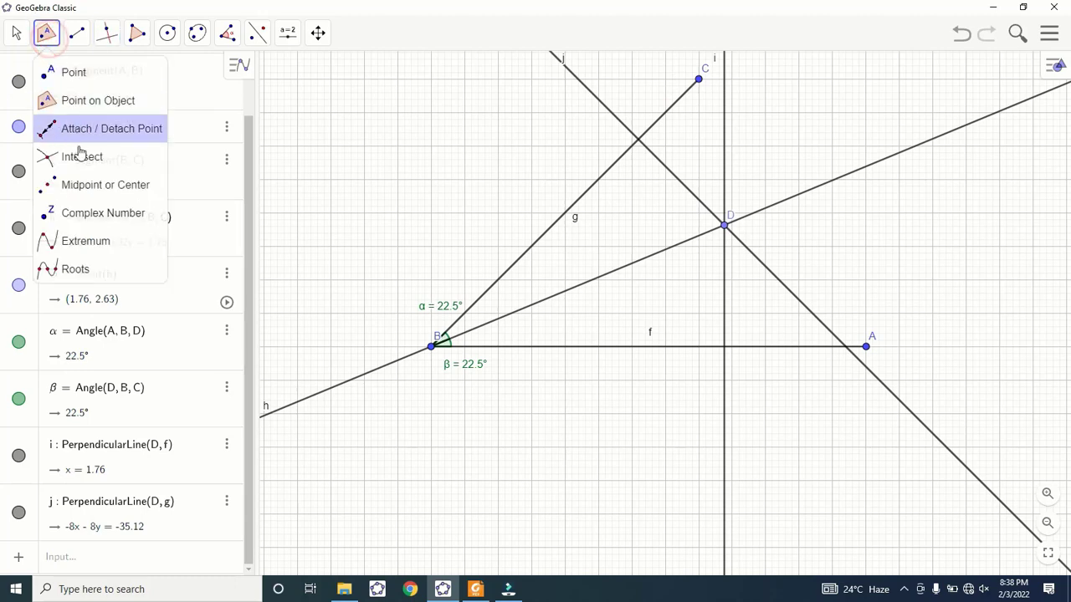
{"action": "left_click", "coordinate": [77, 154]}
{"action": "left_click", "coordinate": [724, 299]}
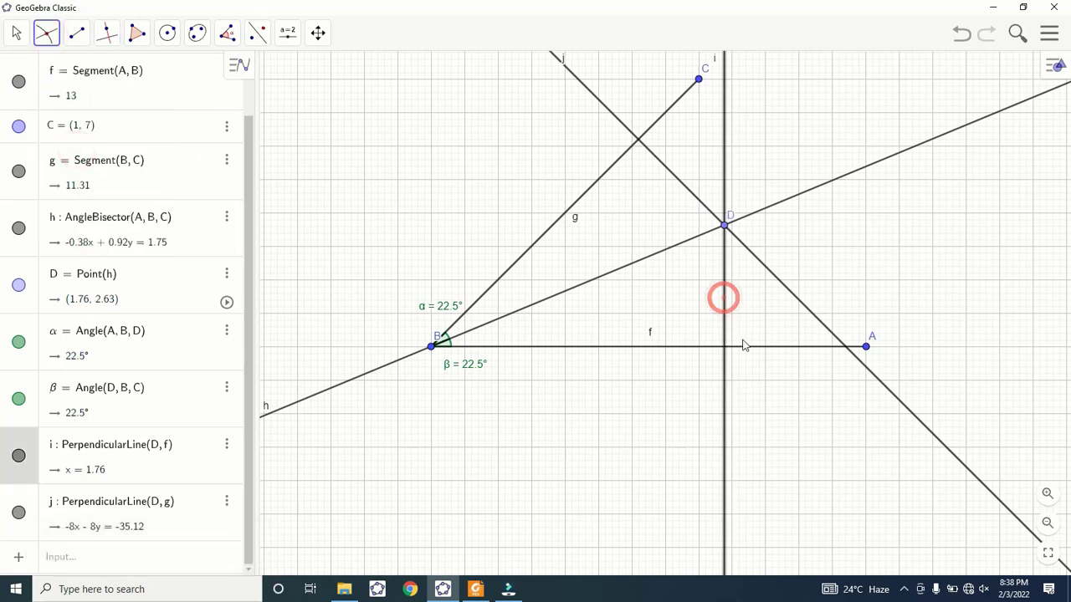
{"action": "left_click", "coordinate": [745, 347]}
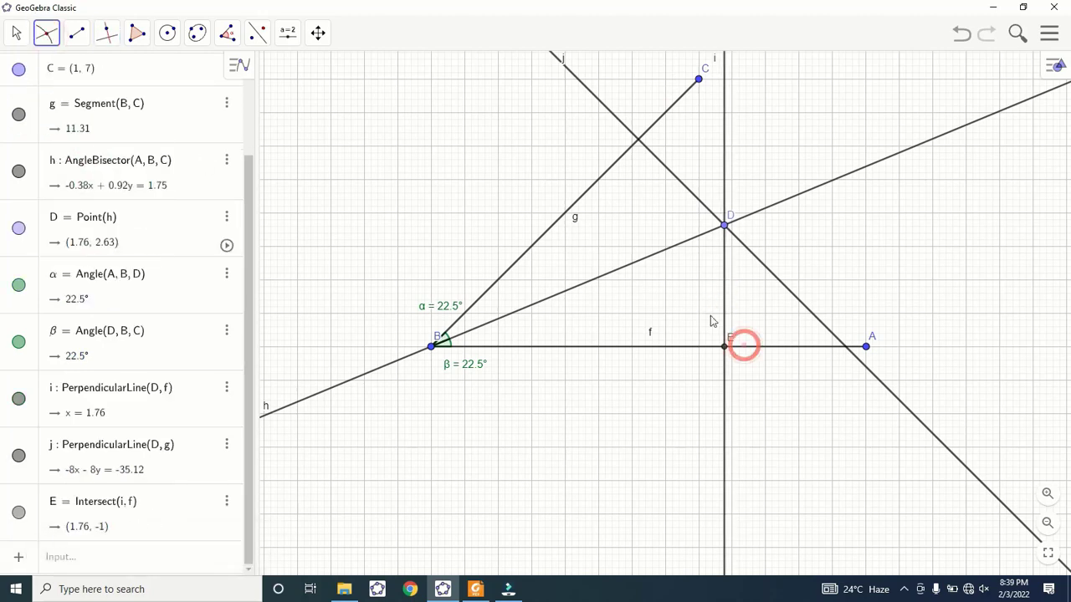
{"action": "left_click", "coordinate": [708, 211]}
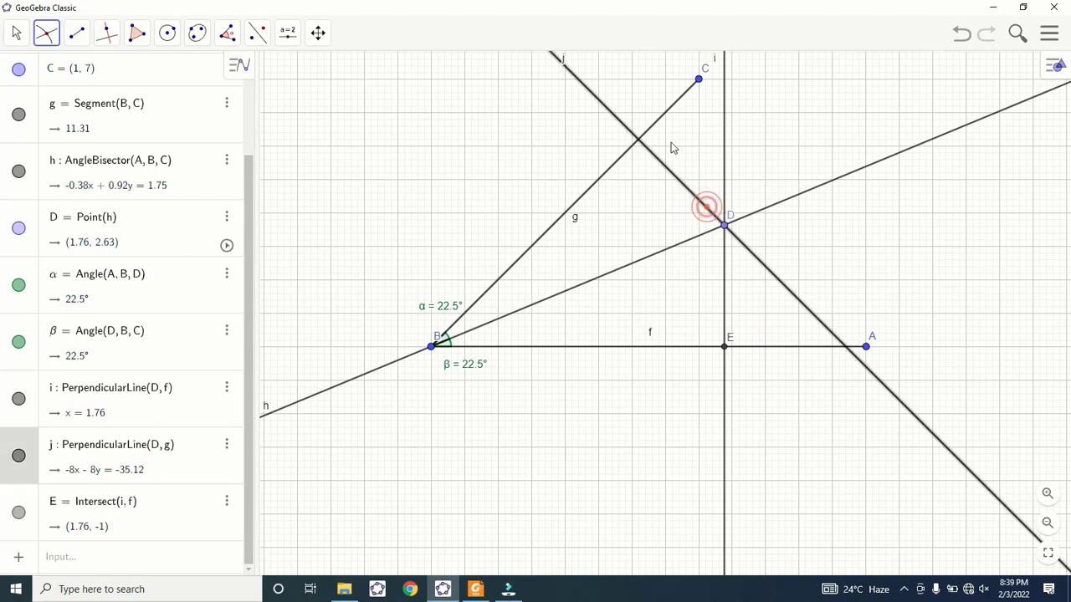
{"action": "left_click", "coordinate": [669, 109]}
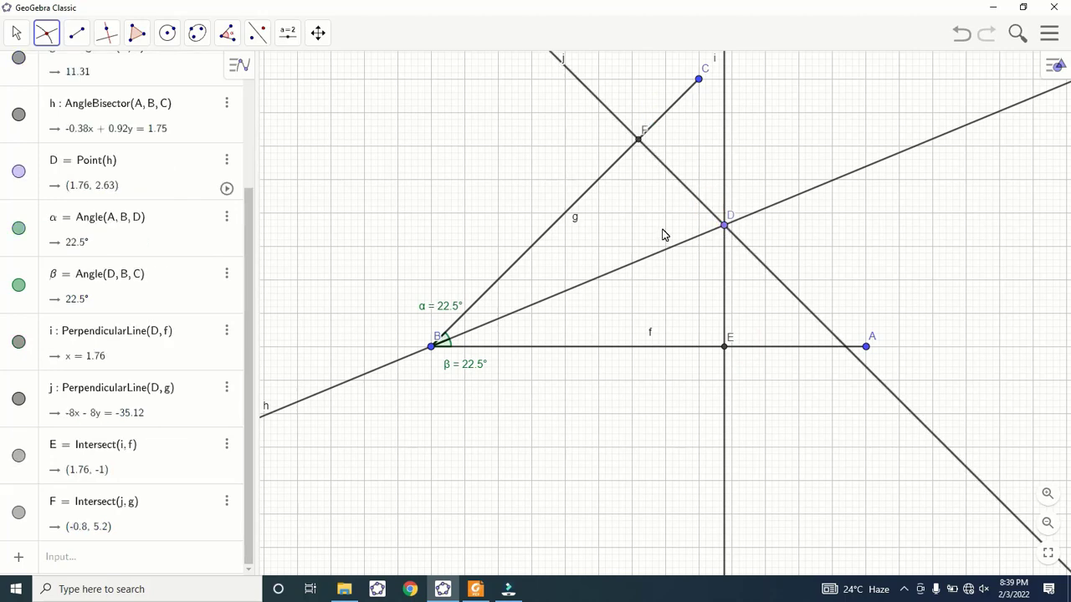
- Measure the distances from point D to E and from D to F
{"action": "left_click", "coordinate": [226, 33]}
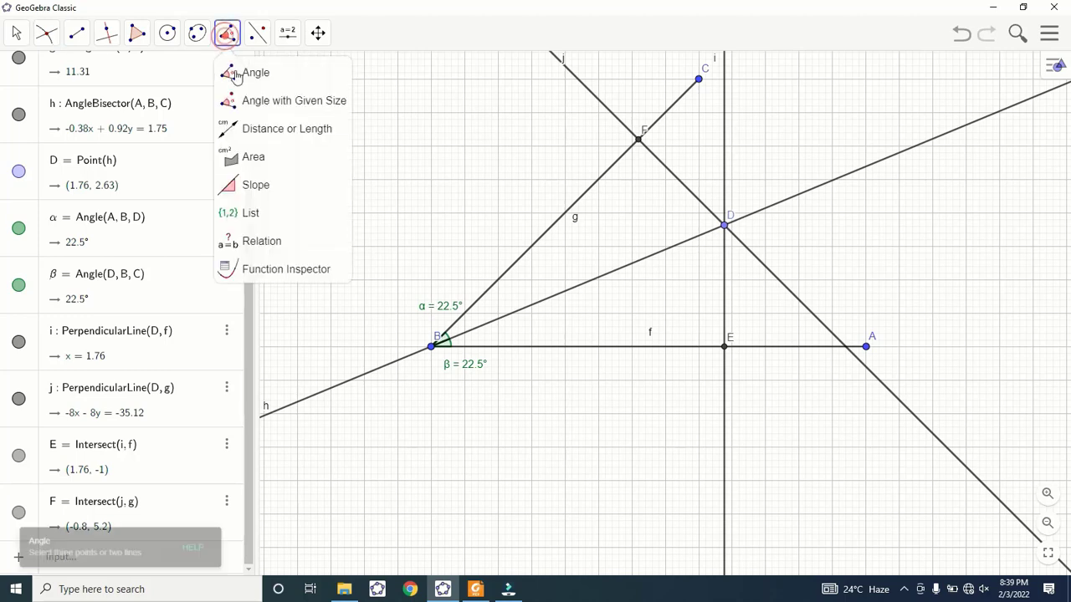
{"action": "left_click", "coordinate": [266, 127]}
{"action": "left_click", "coordinate": [724, 227]}
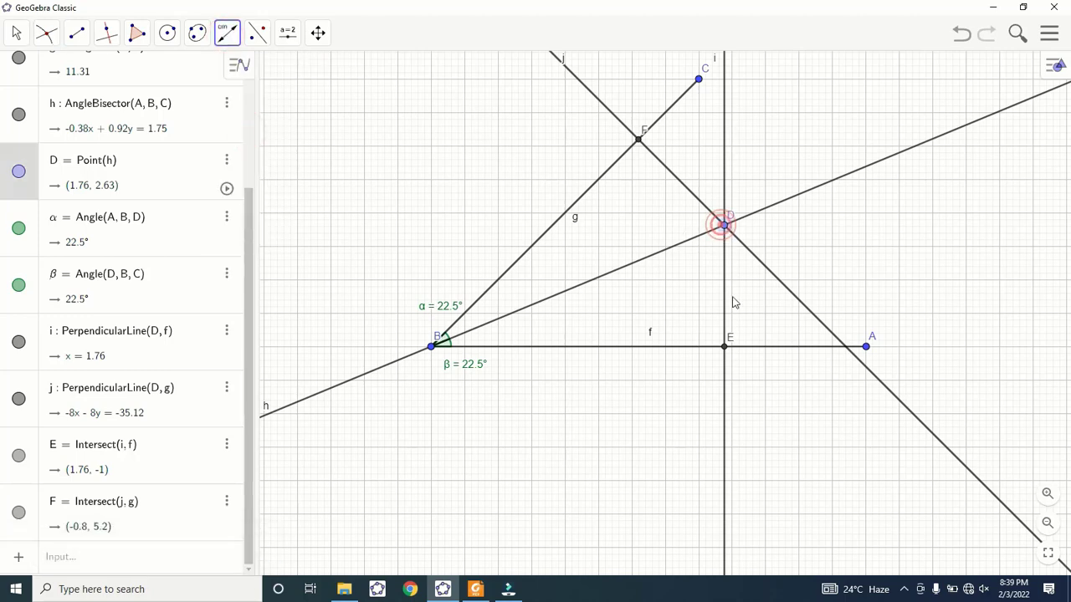
{"action": "left_click", "coordinate": [725, 346]}
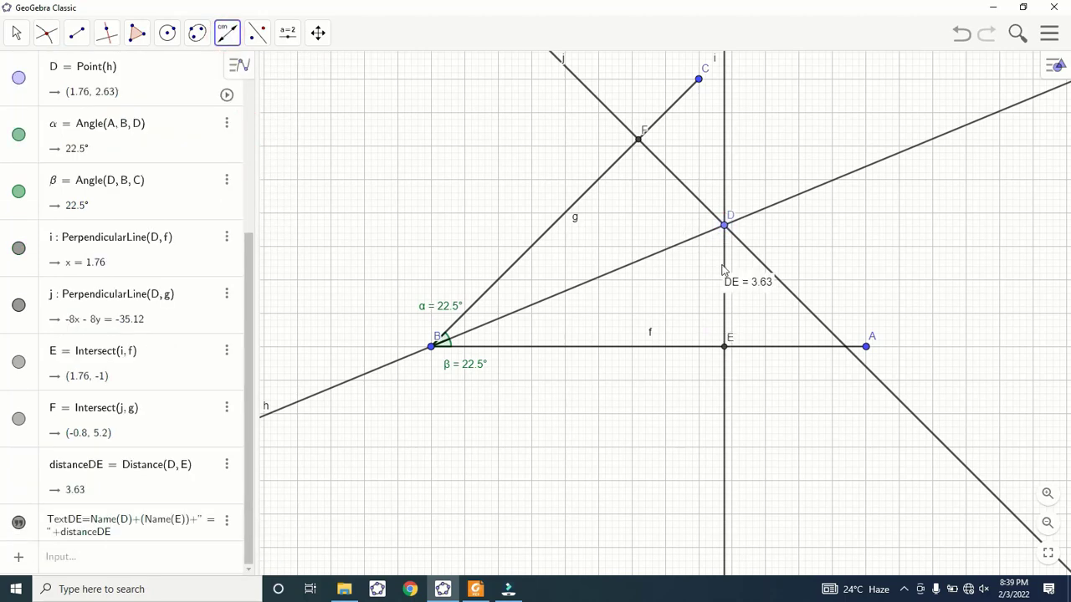
{"action": "left_click", "coordinate": [724, 228]}
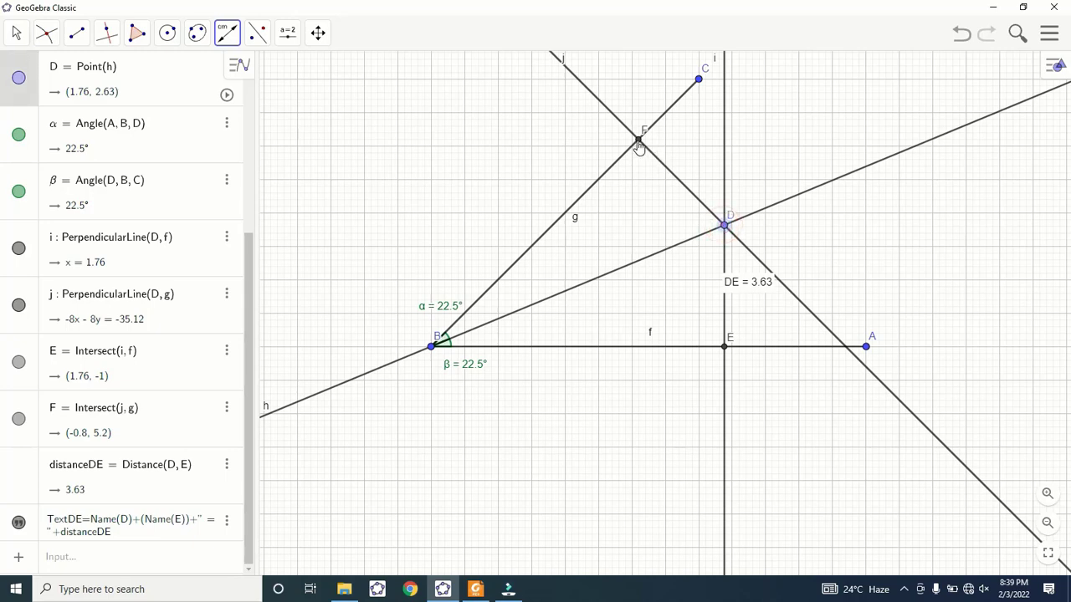
{"action": "left_click", "coordinate": [639, 140]}
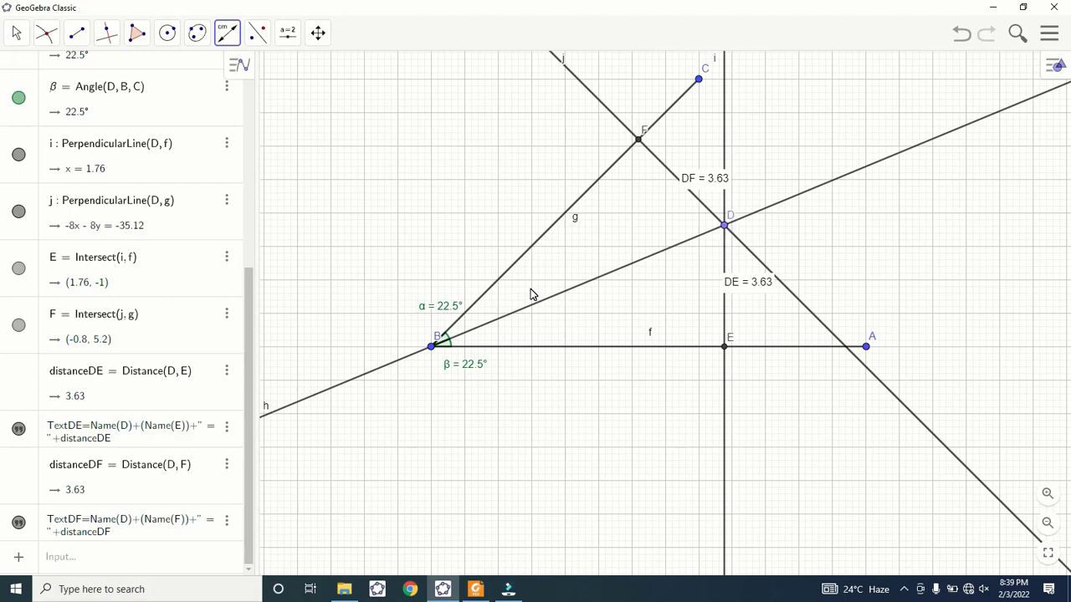
- Leave the distance tool and move point C straight down to narrow angle ABC
{"action": "key", "text": "Escape"}
{"action": "left_click_drag", "start_coordinate": [699, 79], "coordinate": [698, 125]}
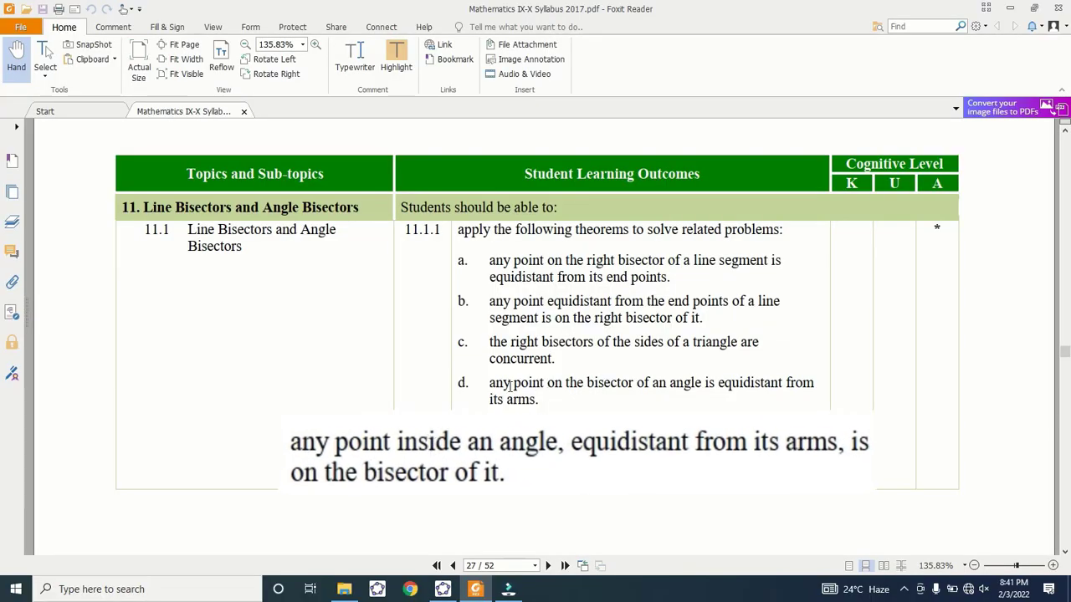
- Switch to GeoGebra and draw triangle ABC with vertices at about (-3.16, 6.44), (6.76, -2.28) and (-10.78, -5.4)
{"action": "left_click", "coordinate": [456, 583]}
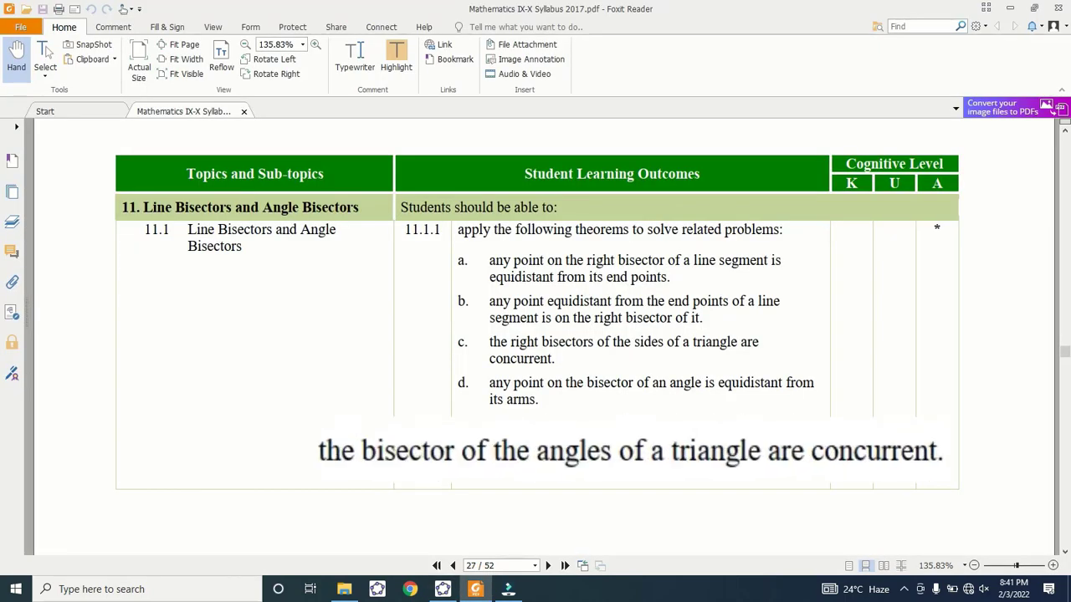
{"action": "left_click", "coordinate": [443, 594]}
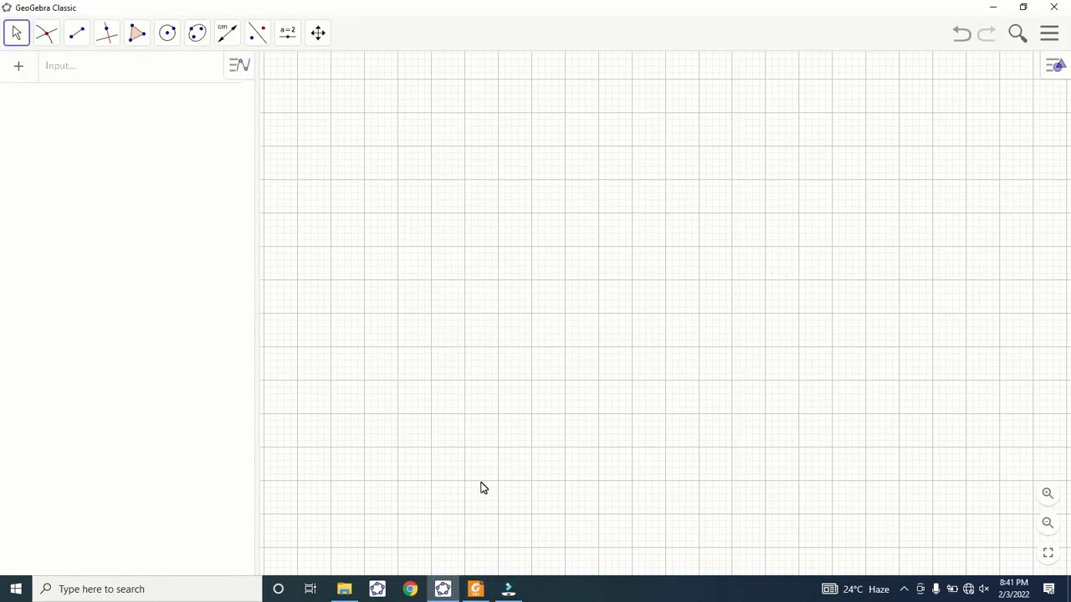
{"action": "left_click", "coordinate": [136, 33]}
{"action": "left_click", "coordinate": [148, 68]}
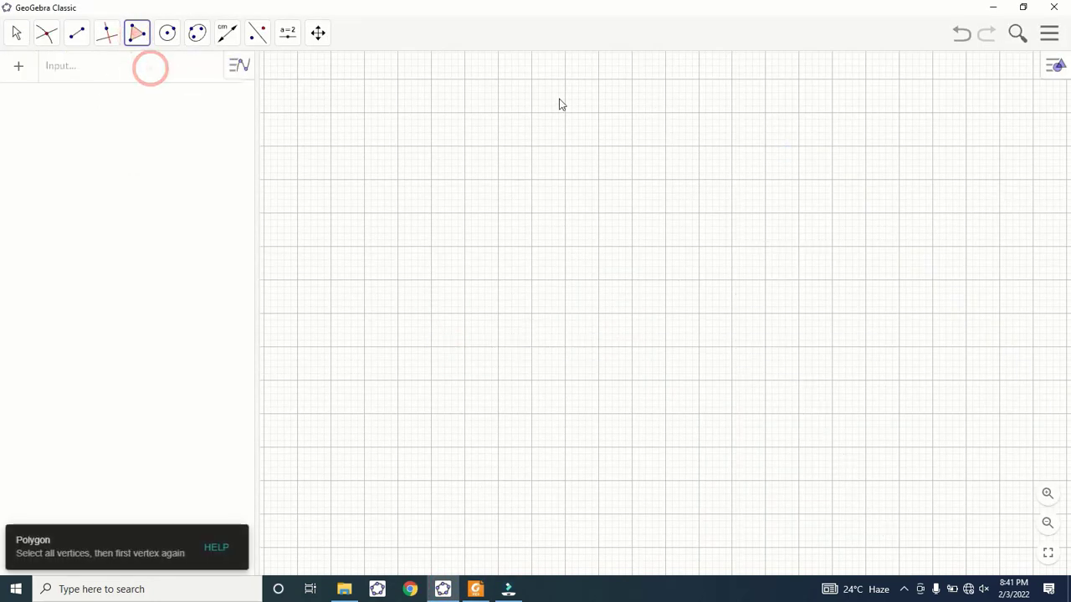
{"action": "left_click", "coordinate": [560, 98]}
{"action": "left_click", "coordinate": [892, 389]}
{"action": "left_click", "coordinate": [304, 494]}
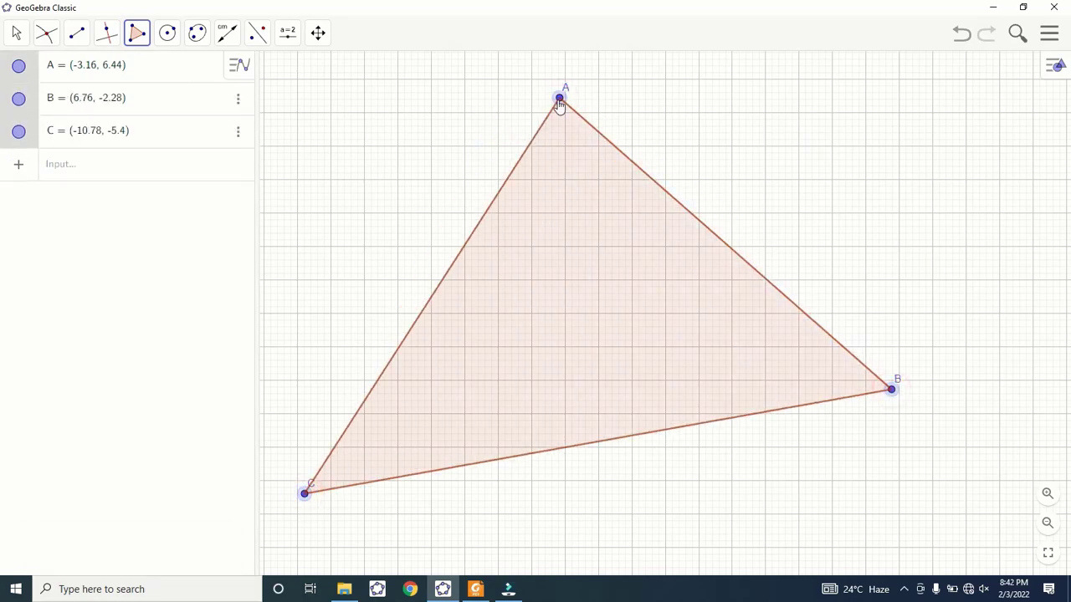
{"action": "left_click", "coordinate": [559, 99]}
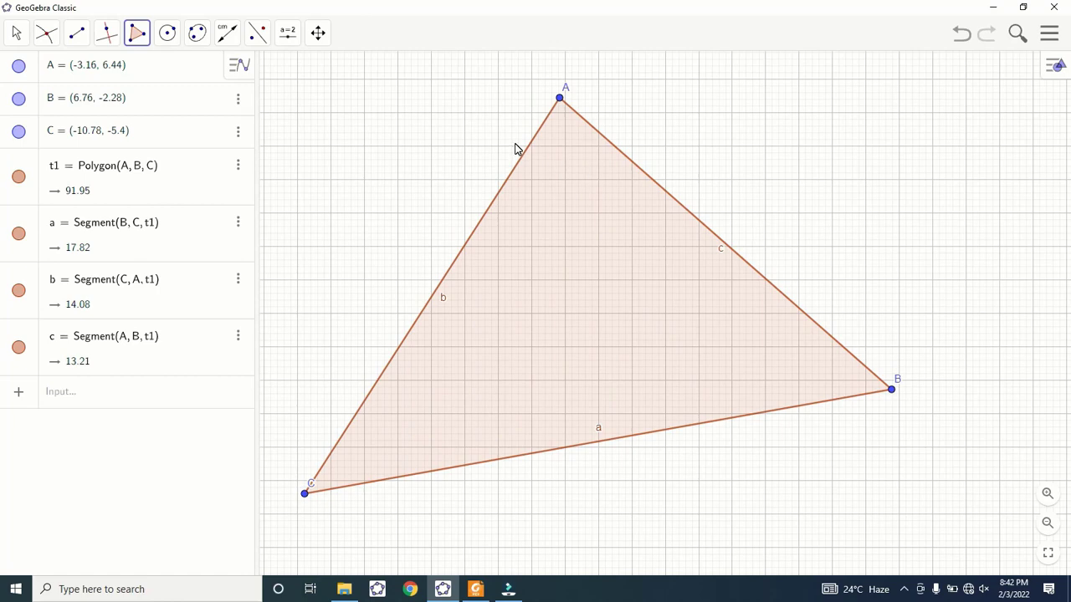
- Construct the bisector of angle ABC at vertex B of the triangle
{"action": "left_click", "coordinate": [106, 36]}
{"action": "left_click", "coordinate": [143, 157]}
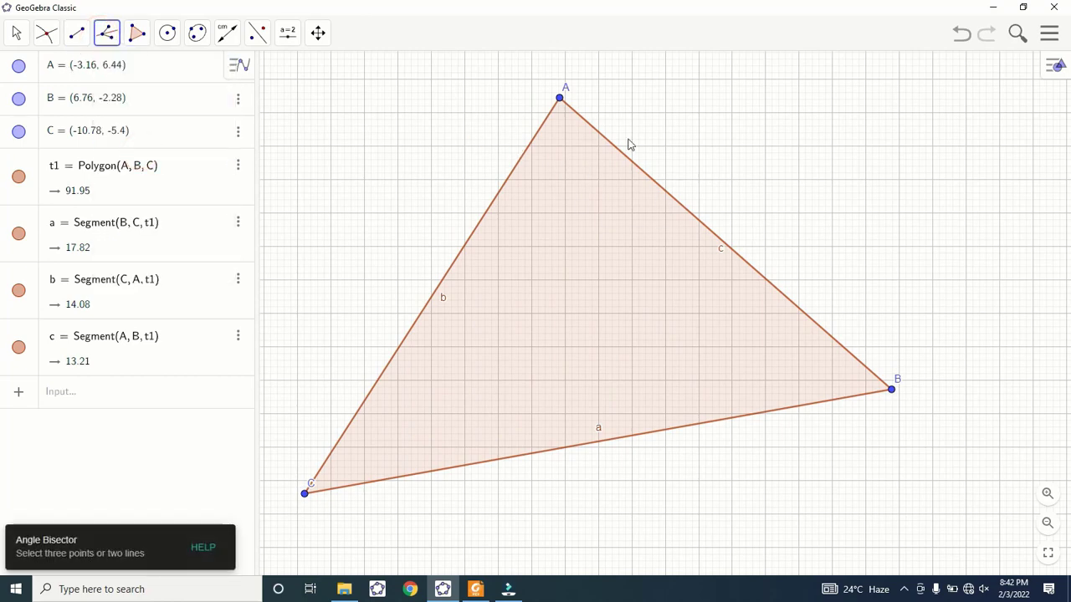
{"action": "left_click", "coordinate": [561, 99]}
{"action": "left_click", "coordinate": [892, 390]}
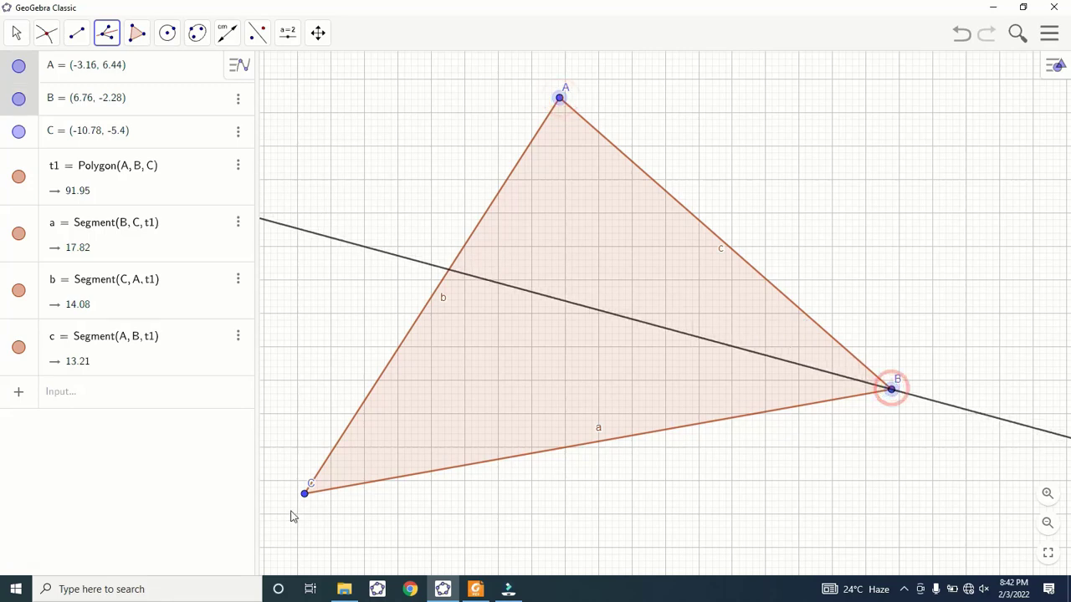
{"action": "left_click", "coordinate": [308, 497]}
- Construct the bisectors of angle BCA at vertex C and angle CAB at vertex A
{"action": "left_click", "coordinate": [892, 392]}
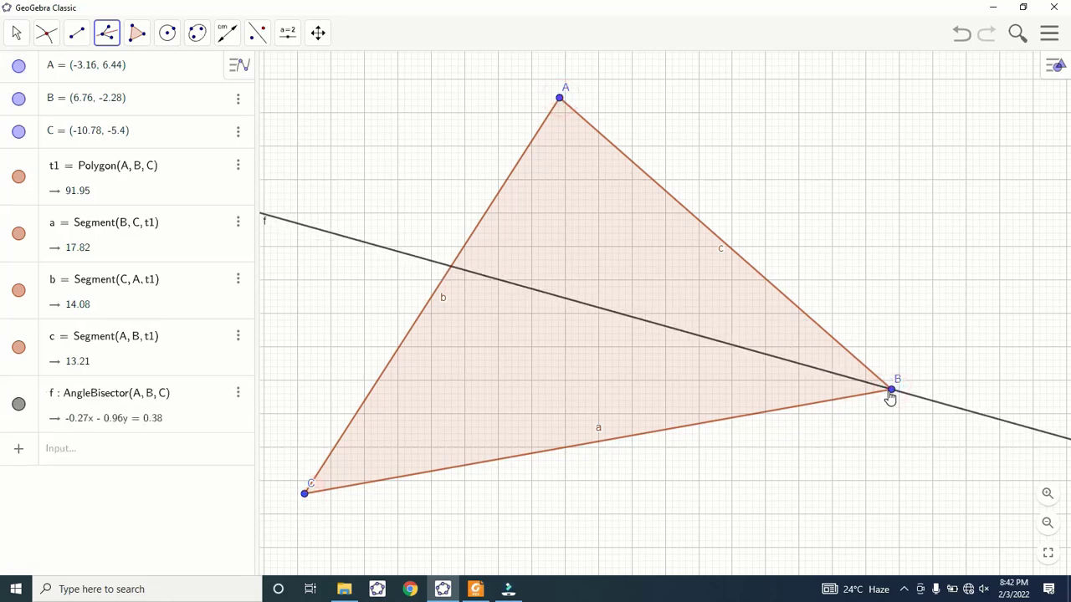
{"action": "left_click", "coordinate": [304, 494]}
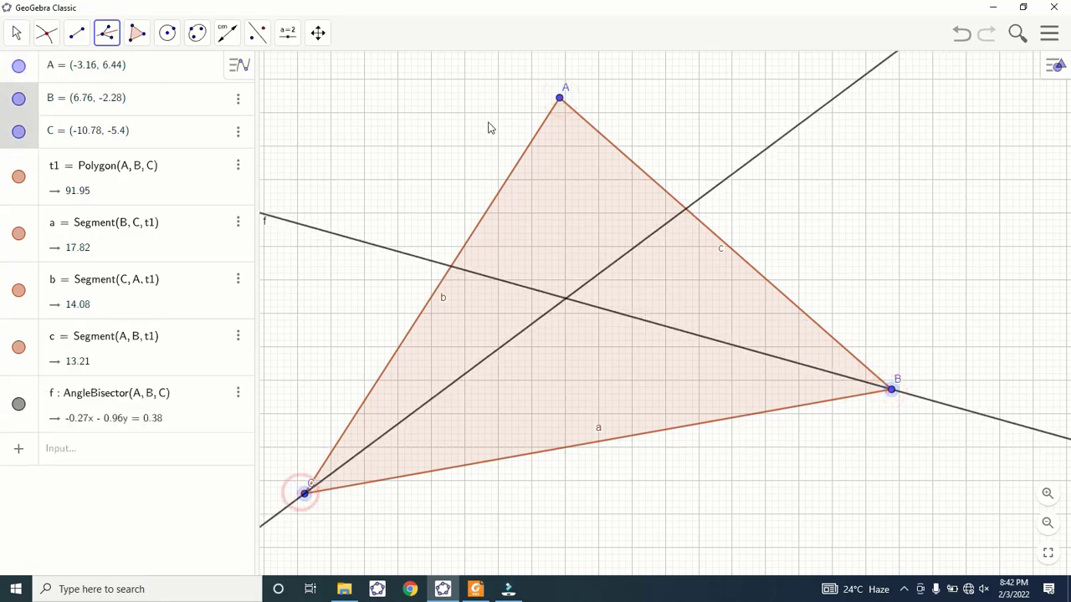
{"action": "left_click", "coordinate": [560, 100]}
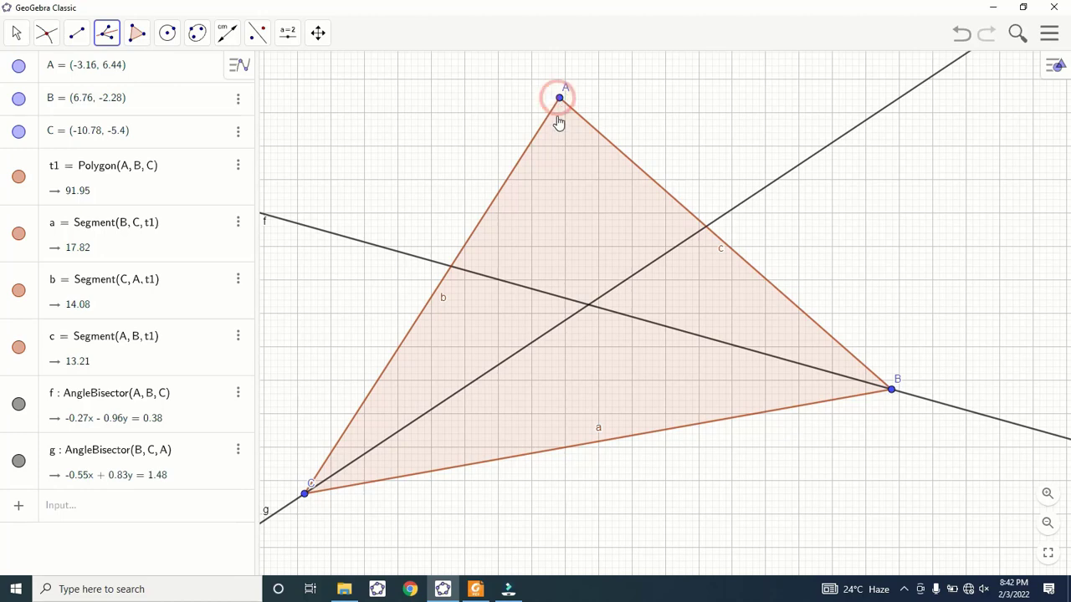
{"action": "left_click", "coordinate": [304, 496]}
{"action": "left_click", "coordinate": [560, 99]}
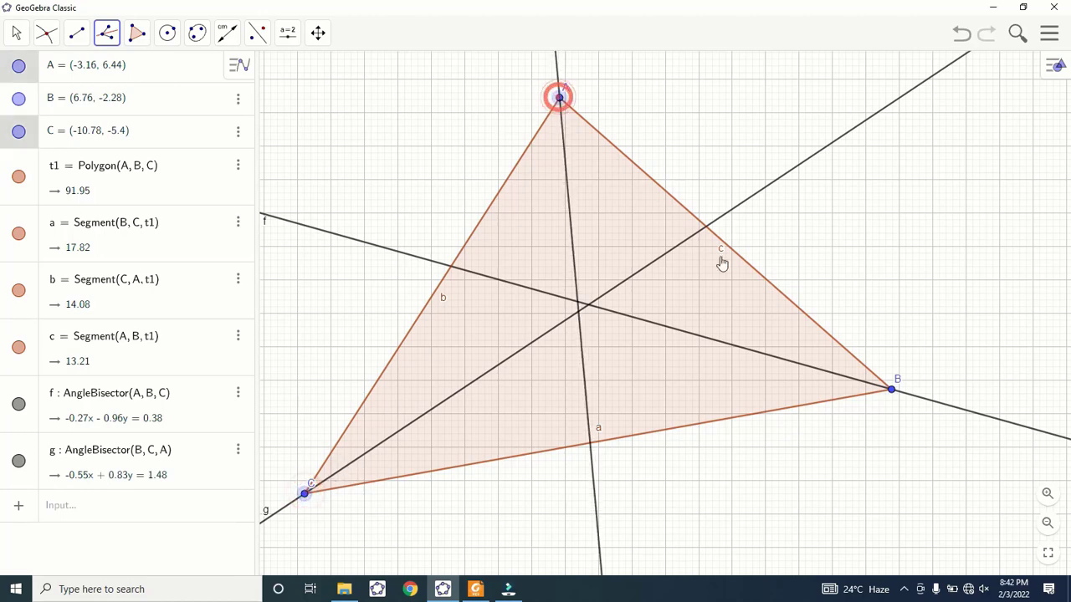
{"action": "left_click", "coordinate": [891, 390]}
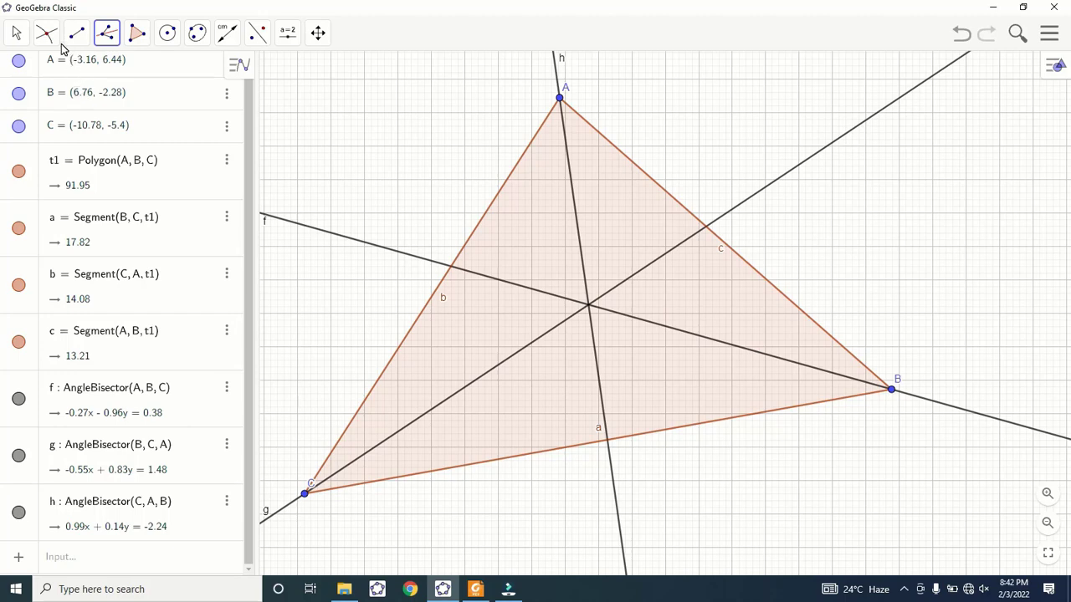
- Mark the intersection point of angle bisectors h and g inside the triangle
{"action": "left_click", "coordinate": [46, 32]}
{"action": "left_click", "coordinate": [67, 159]}
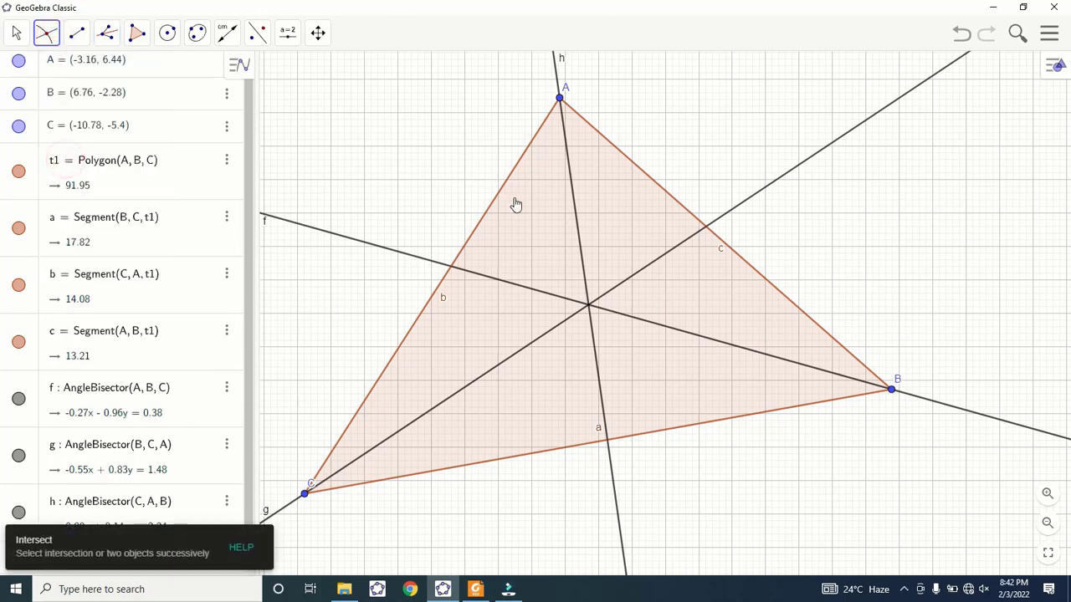
{"action": "left_click", "coordinate": [574, 204]}
{"action": "left_click", "coordinate": [660, 258]}
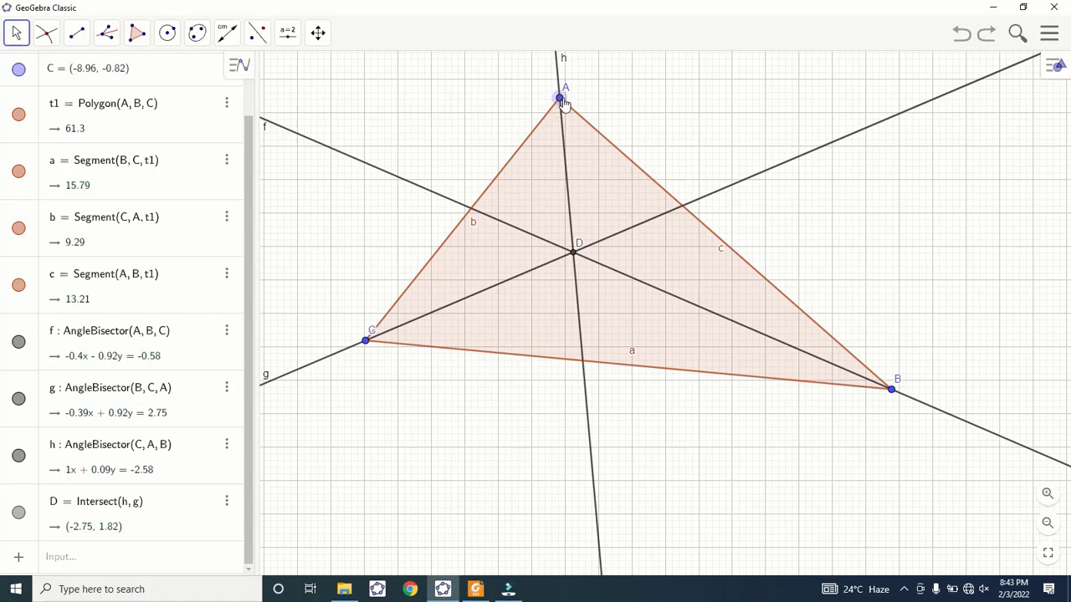
- Move the vertices to make a triangle right-angled at B, with C at (-9, -2), side a 15 and side c 8
{"action": "left_click_drag", "start_coordinate": [561, 101], "coordinate": [847, 152]}
{"action": "left_click_drag", "start_coordinate": [367, 343], "coordinate": [370, 387]}
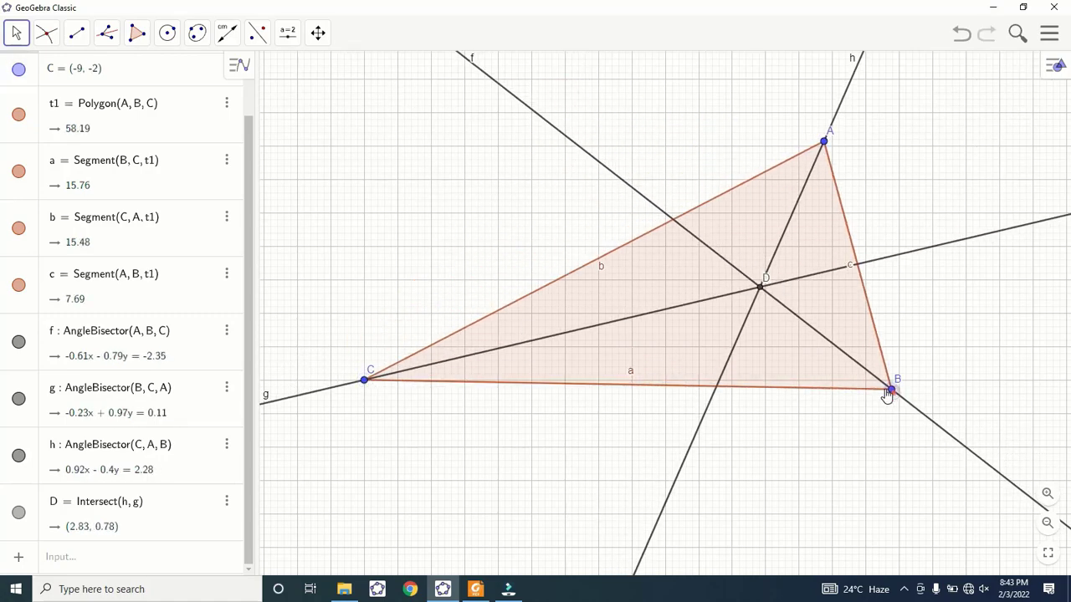
{"action": "left_click_drag", "start_coordinate": [890, 391], "coordinate": [870, 389]}
{"action": "left_click_drag", "start_coordinate": [825, 147], "coordinate": [866, 119]}
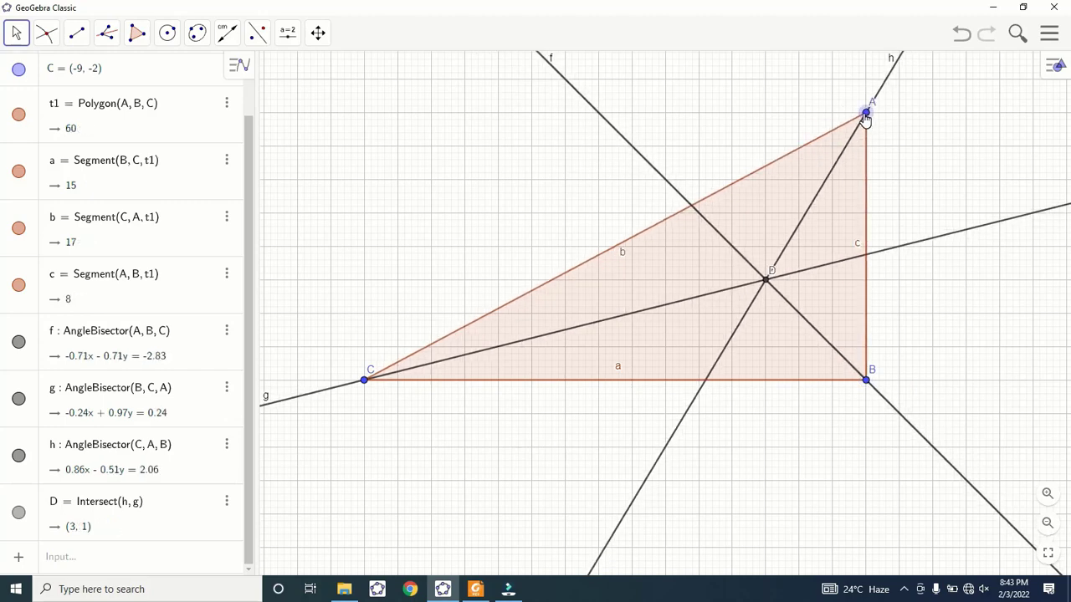
- Reshape the right triangle by moving vertices A and B until sides a, b and c are about 16.8, 13.9 and 9.9
{"action": "left_click_drag", "start_coordinate": [864, 121], "coordinate": [756, 130]}
{"action": "left_click_drag", "start_coordinate": [866, 378], "coordinate": [927, 419]}
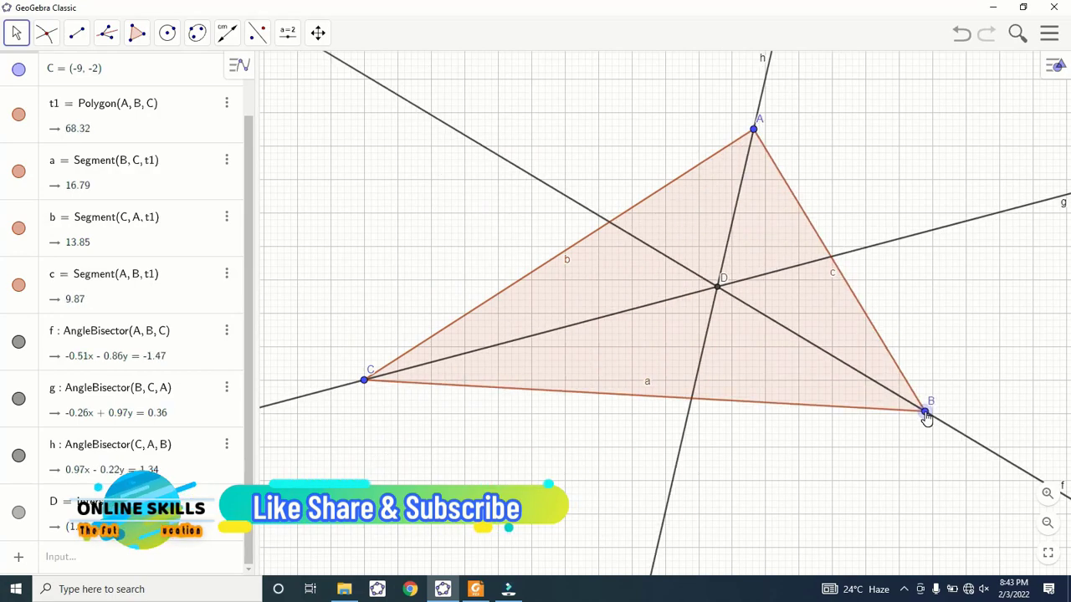